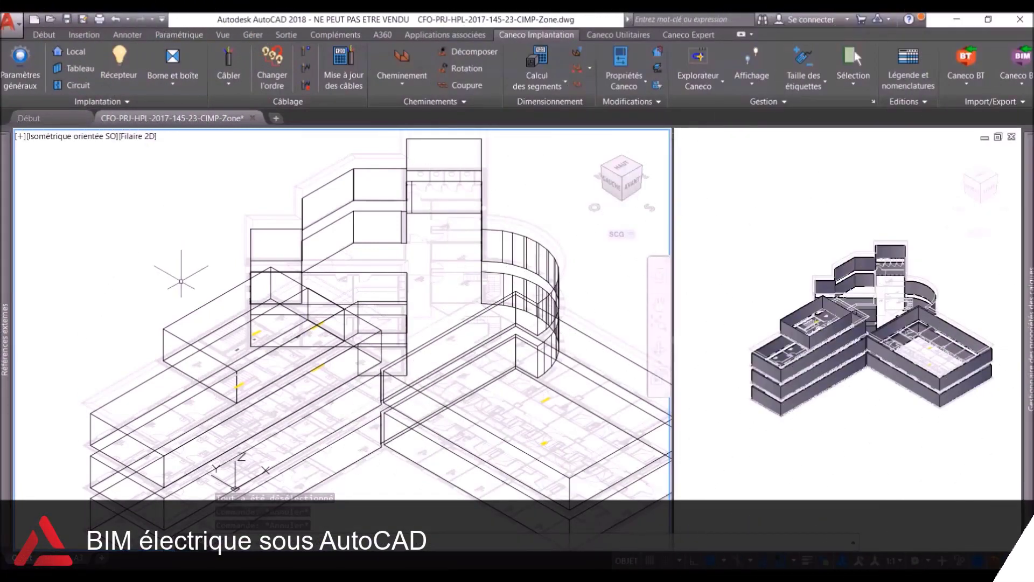
Run the Caneco BT update to import the Calcul des câbles results into the drawing.
{"action": "left_click", "coordinate": [192, 309]}
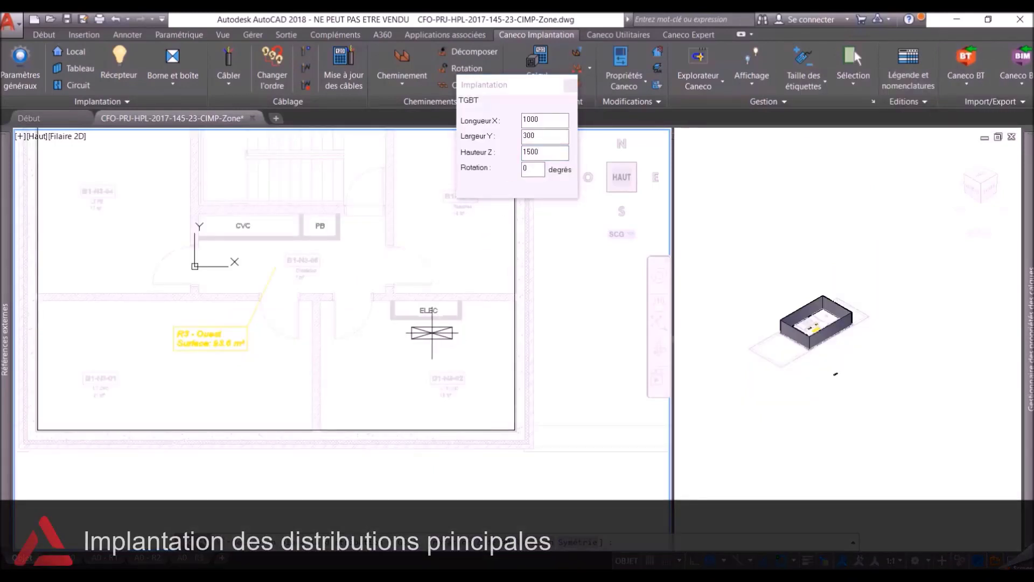
Place the TGBT board below ELEC and the TD6 board in R3 - Ouest.
{"action": "left_click", "coordinate": [431, 333]}
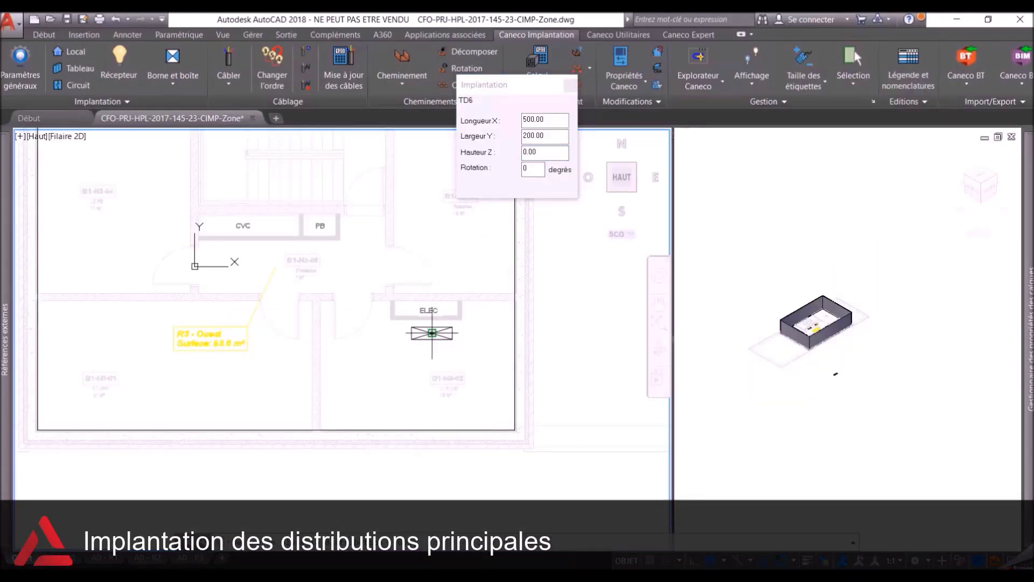
{"action": "scroll", "coordinate": [210, 314], "scroll_direction": "up", "scroll_amount": 2}
{"action": "scroll", "coordinate": [215, 315], "scroll_direction": "up", "scroll_amount": 3}
{"action": "left_click", "coordinate": [190, 286]}
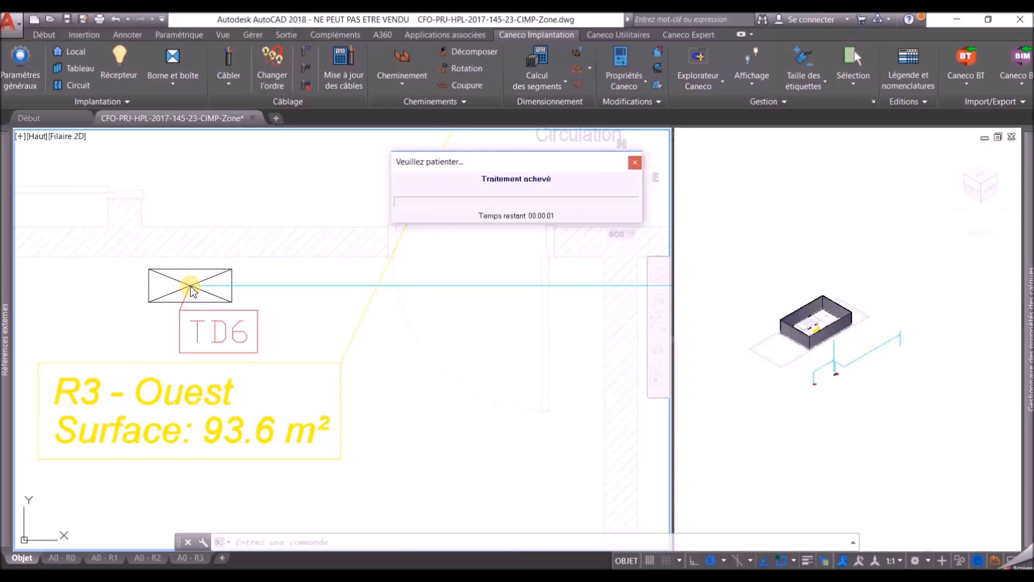
Generate the circuit schematic (SOURCE to TGBTC1–TGBTC6) framed beside the floor plan.
{"action": "left_click", "coordinate": [897, 59]}
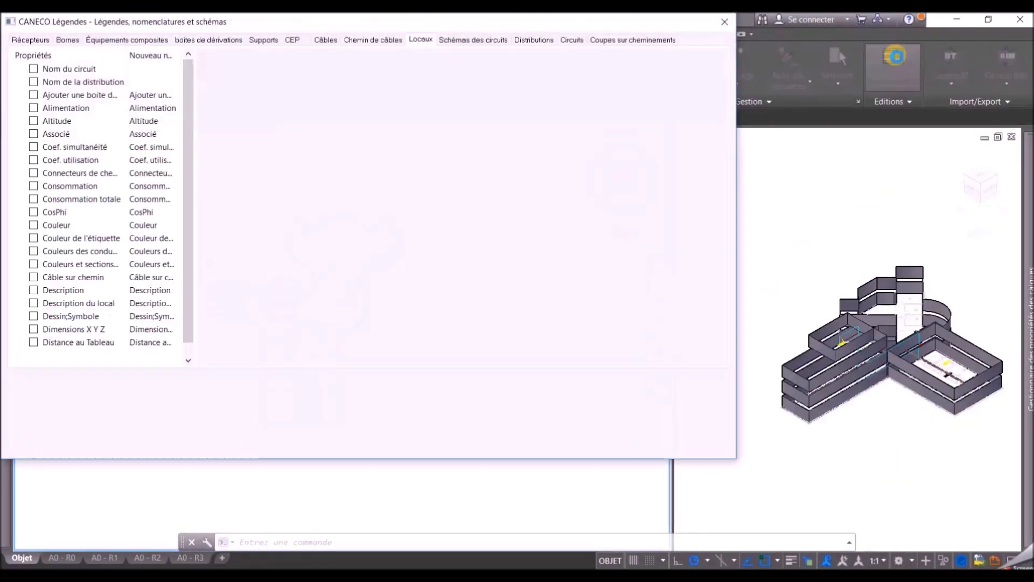
{"action": "left_click", "coordinate": [121, 384]}
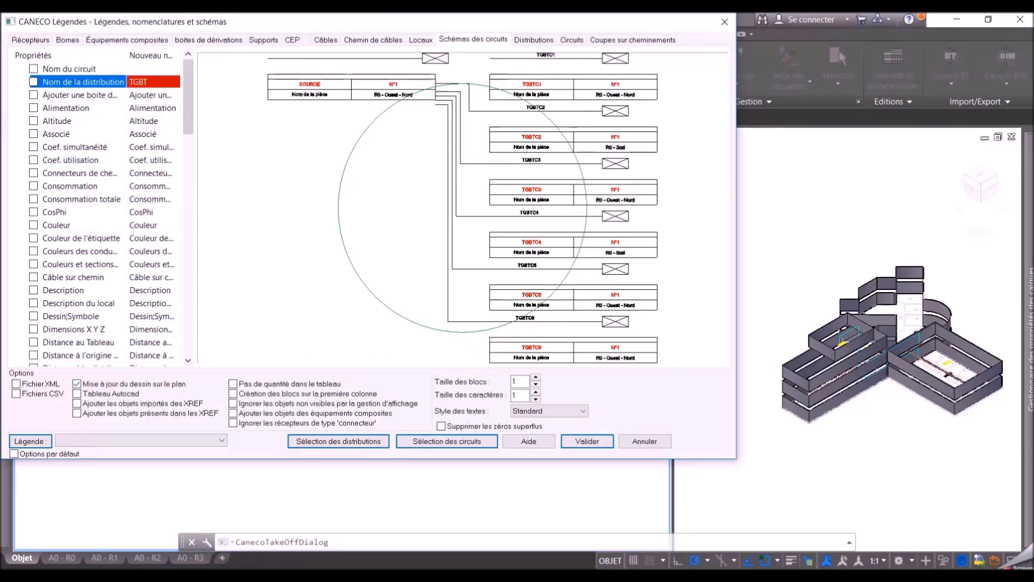
{"action": "key", "text": "Up"}
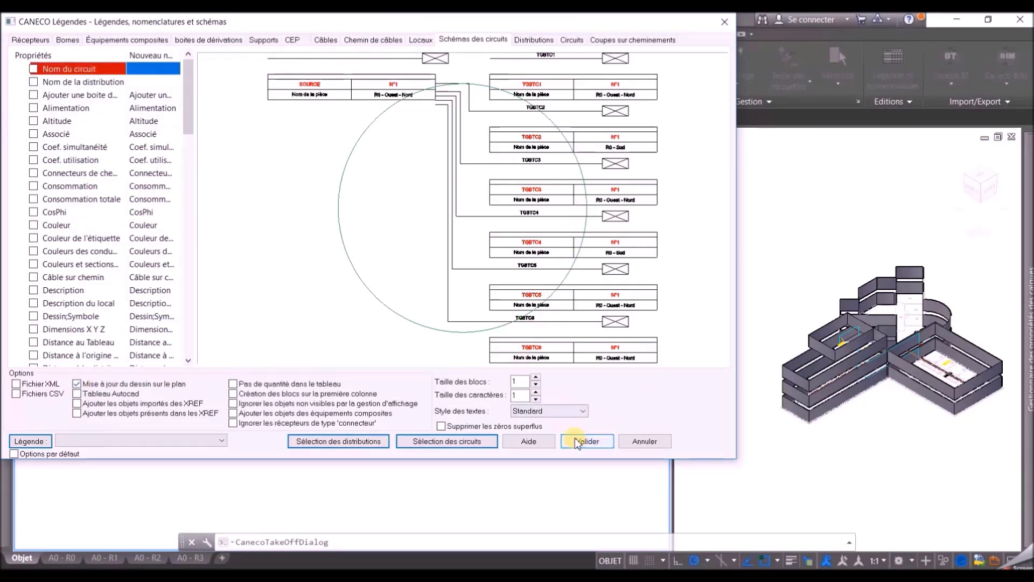
{"action": "left_click", "coordinate": [576, 442]}
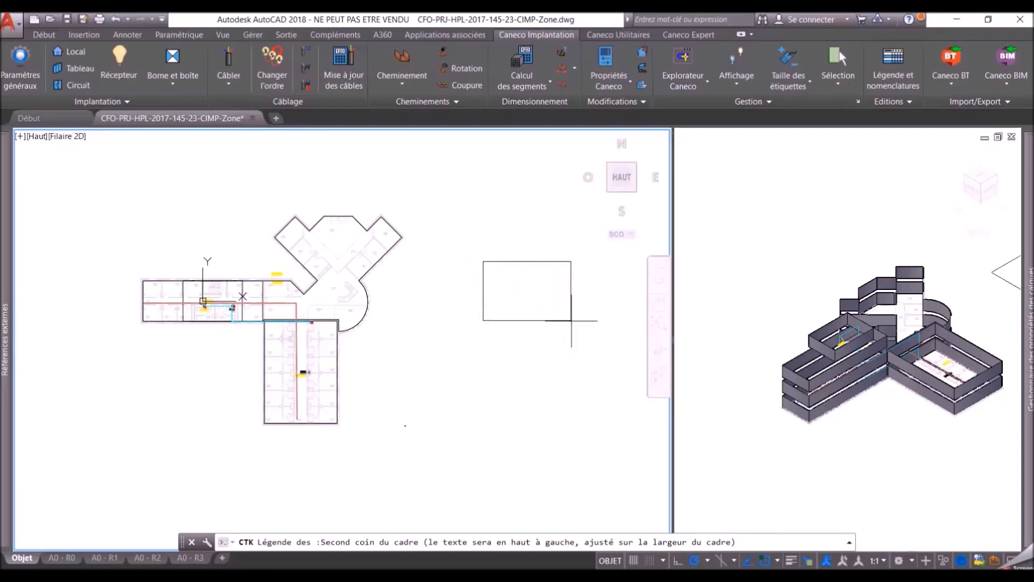
{"action": "left_click", "coordinate": [586, 360]}
{"action": "scroll", "coordinate": [556, 272], "scroll_direction": "up", "scroll_amount": 4}
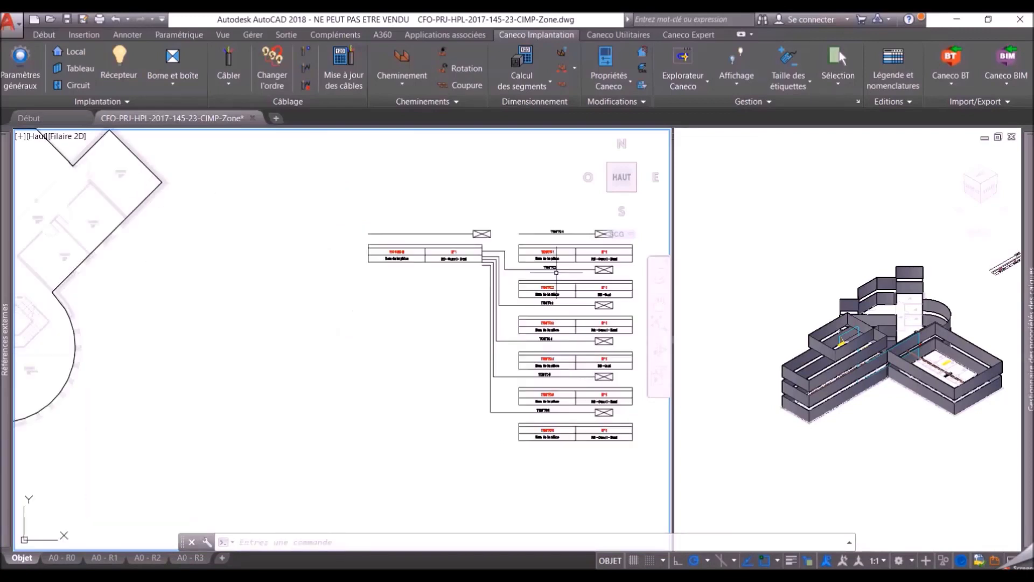
{"action": "scroll", "coordinate": [556, 272], "scroll_direction": "up", "scroll_amount": 5}
{"action": "mouse_move", "coordinate": [556, 272]}
{"action": "middle_mouse_down"}
{"action": "mouse_move", "coordinate": [527, 287]}
{"action": "mouse_move", "coordinate": [458, 288]}
{"action": "middle_mouse_up"}
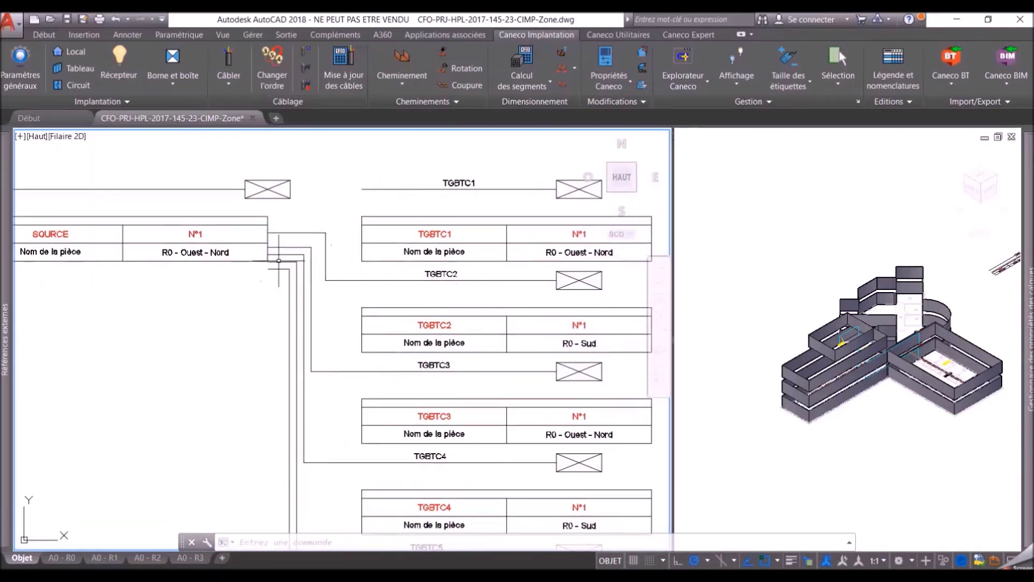
{"action": "scroll", "coordinate": [72, 237], "scroll_direction": "down", "scroll_amount": 2}
{"action": "middle_click_drag", "start_coordinate": [491, 501], "coordinate": [565, 449]}
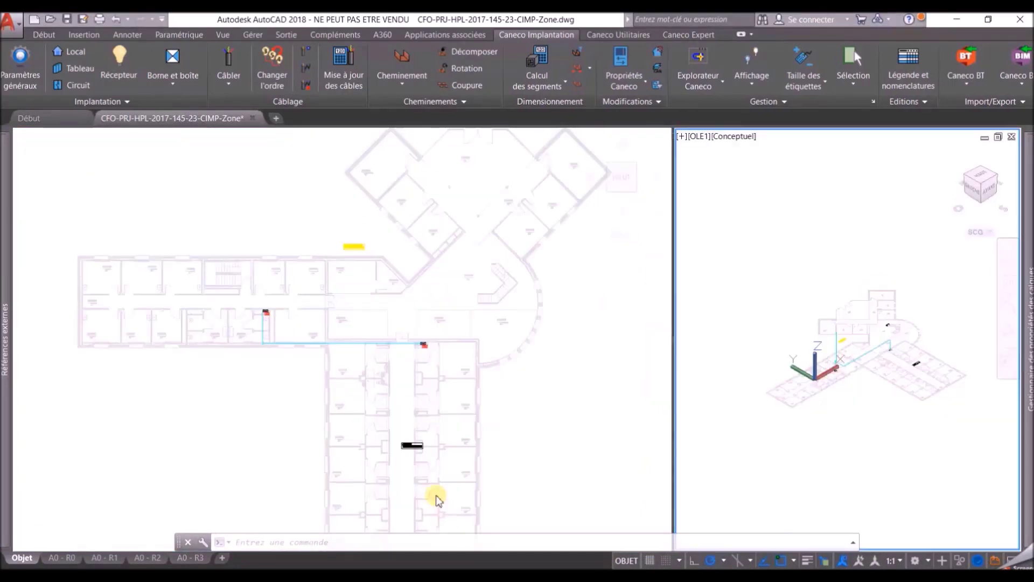
Configure a cable tray with reference CHC - R0 Ouest and its level, then cancel.
{"action": "left_click", "coordinate": [407, 61]}
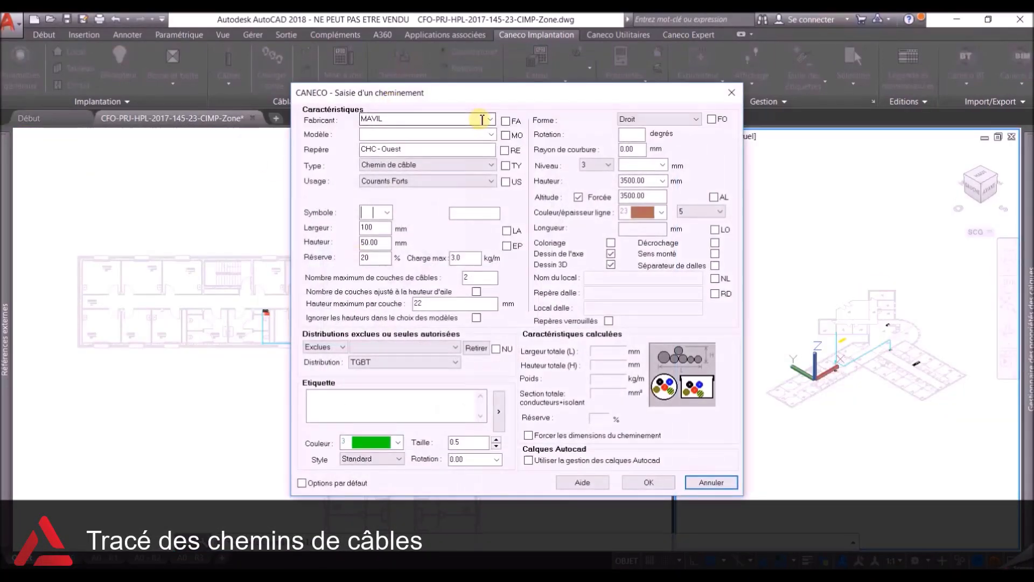
{"action": "key", "text": "ctrl+Left"}
{"action": "type", "text": "R0"}
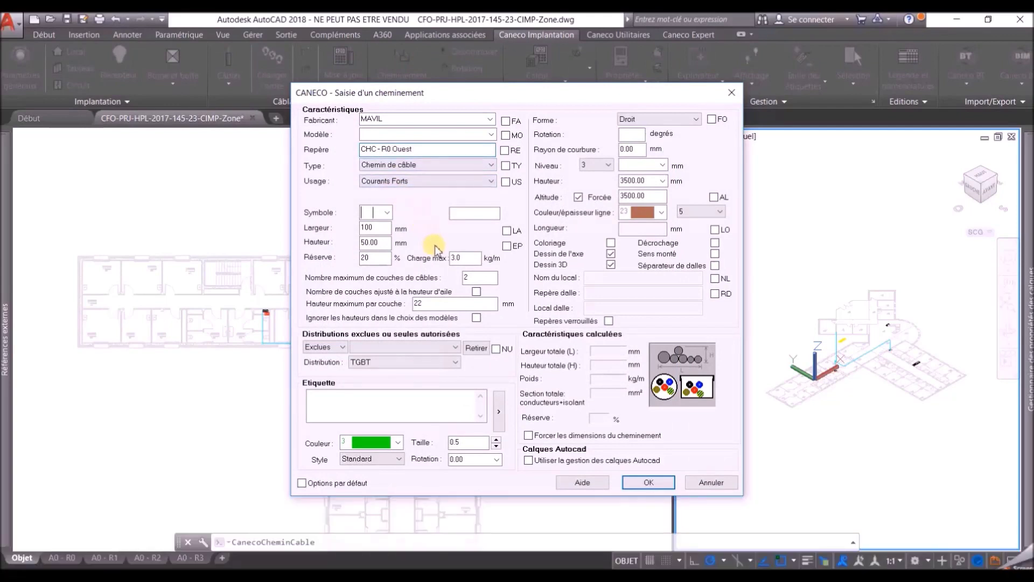
{"action": "left_click", "coordinate": [602, 170]}
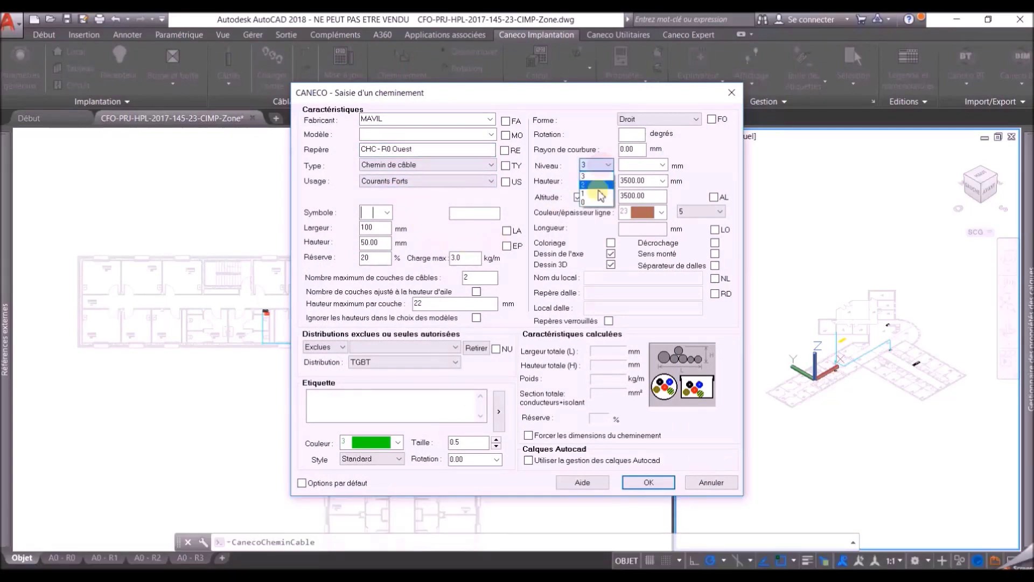
{"action": "left_click", "coordinate": [653, 483]}
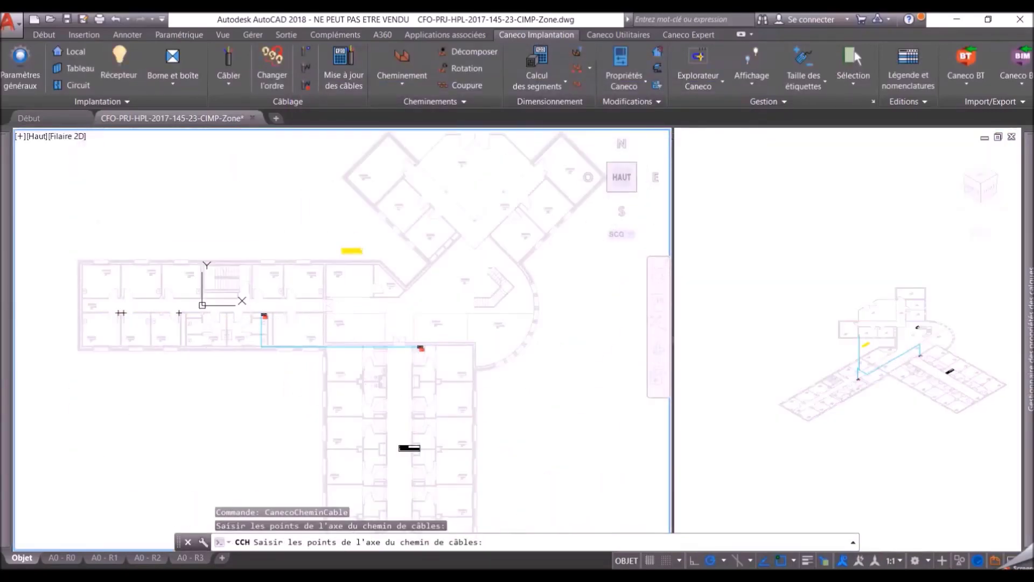
{"action": "scroll", "coordinate": [393, 300], "scroll_direction": "up", "scroll_amount": 5}
{"action": "scroll", "coordinate": [474, 243], "scroll_direction": "down", "scroll_amount": 4}
{"action": "scroll", "coordinate": [414, 297], "scroll_direction": "up", "scroll_amount": 6}
{"action": "key", "text": "Escape"}
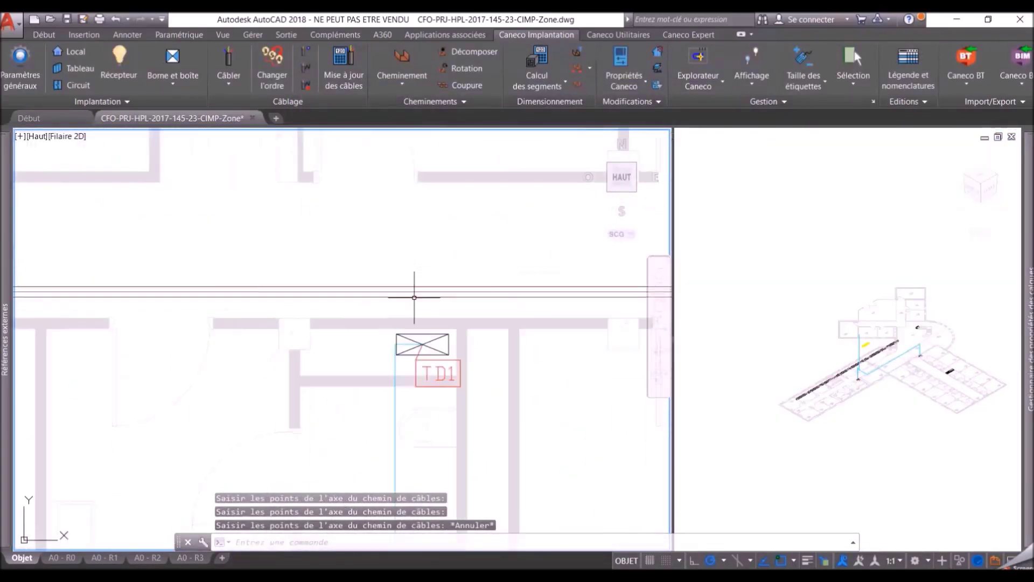
Draw a tray path from the TD1 board to the red line using the Proche snap.
{"action": "left_click", "coordinate": [402, 60]}
{"action": "scroll", "coordinate": [446, 363], "scroll_direction": "up", "scroll_amount": 5}
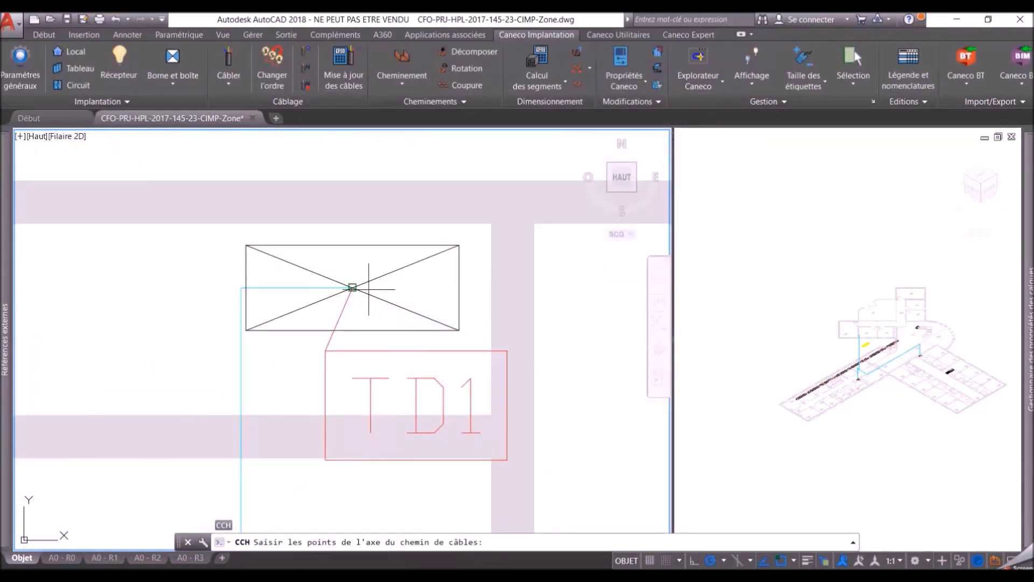
{"action": "left_click", "coordinate": [369, 289]}
{"action": "scroll", "coordinate": [357, 219], "scroll_direction": "down", "scroll_amount": 3}
{"action": "right_click", "coordinate": [358, 215], "text": "shift"}
{"action": "left_click", "coordinate": [406, 458]}
{"action": "left_click", "coordinate": [347, 197]}
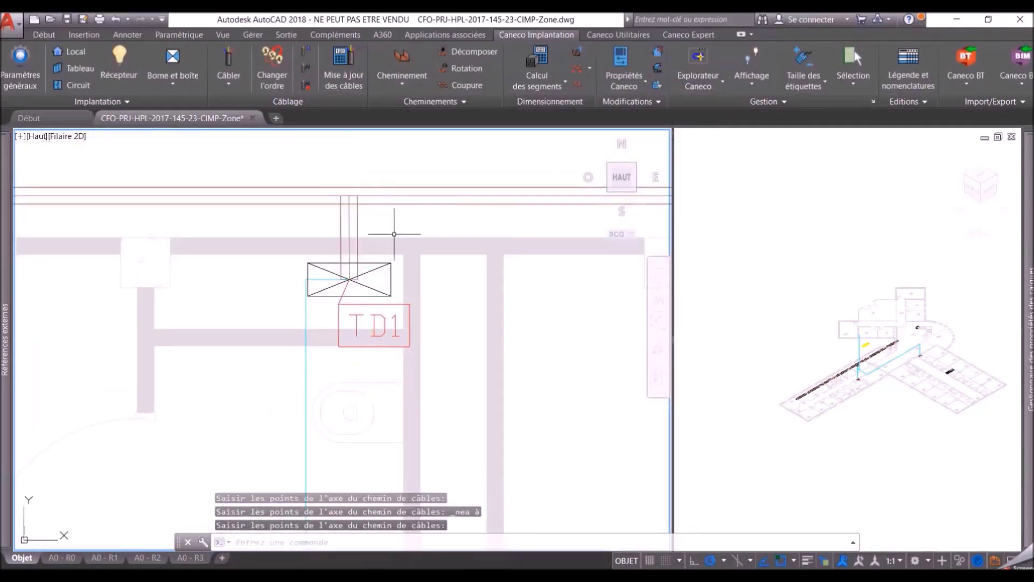
{"action": "scroll", "coordinate": [394, 235], "scroll_direction": "down", "scroll_amount": 3}
{"action": "key", "text": "Escape"}
Start another tray named N0-01 and view the whole tray network.
{"action": "left_click", "coordinate": [401, 60]}
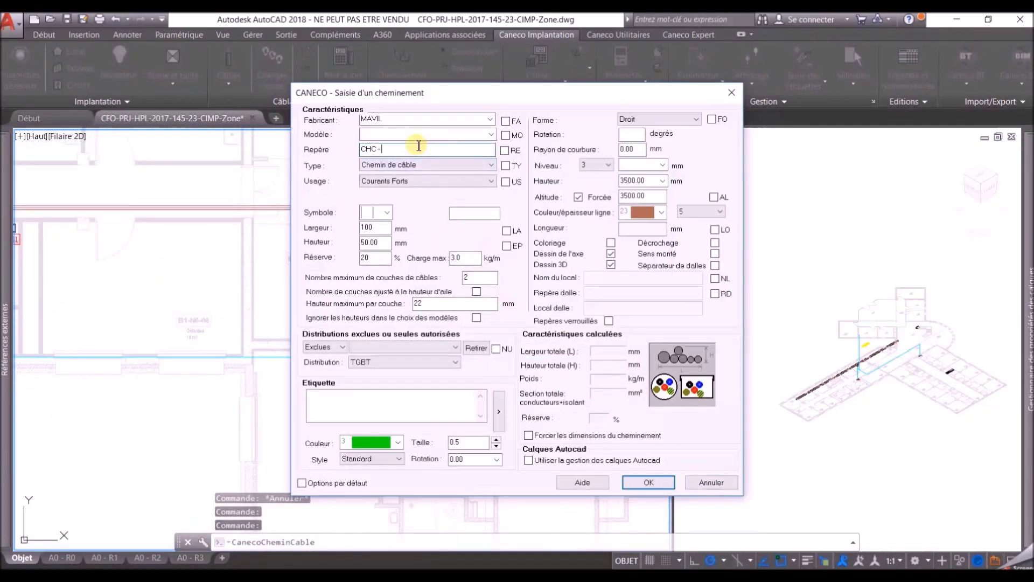
{"action": "type", "text": "N0-01"}
{"action": "key", "text": "Return"}
{"action": "scroll", "coordinate": [484, 300], "scroll_direction": "up", "scroll_amount": 3}
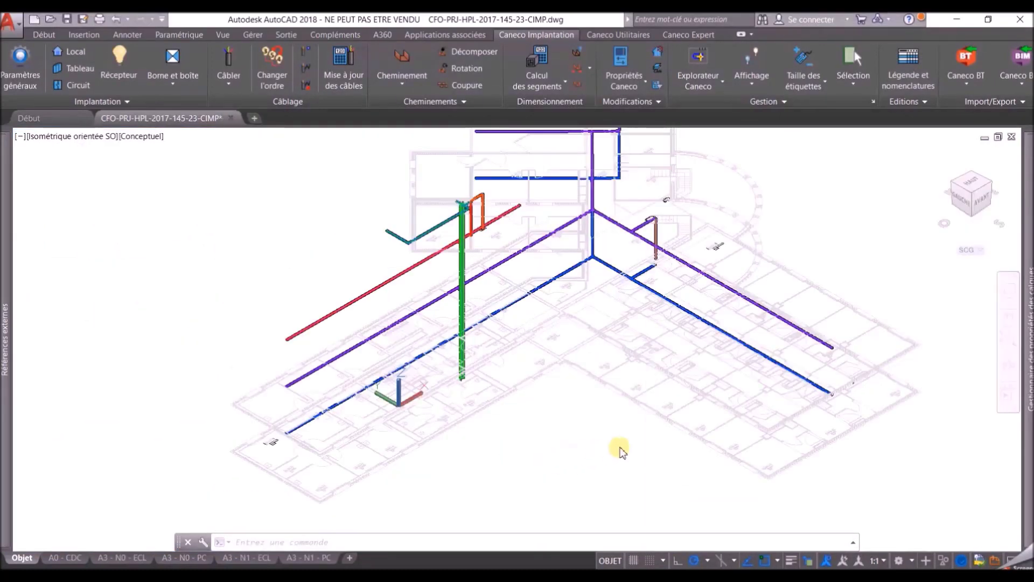
{"action": "left_click", "coordinate": [948, 173]}
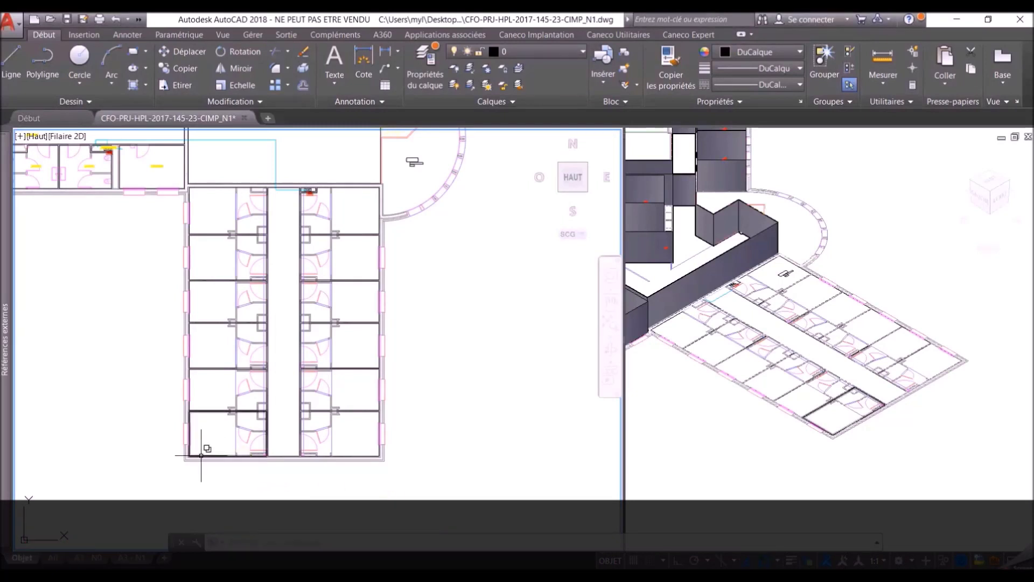
Convert the wing's room outlines into rooms for the electrical model.
{"action": "left_click", "coordinate": [201, 455]}
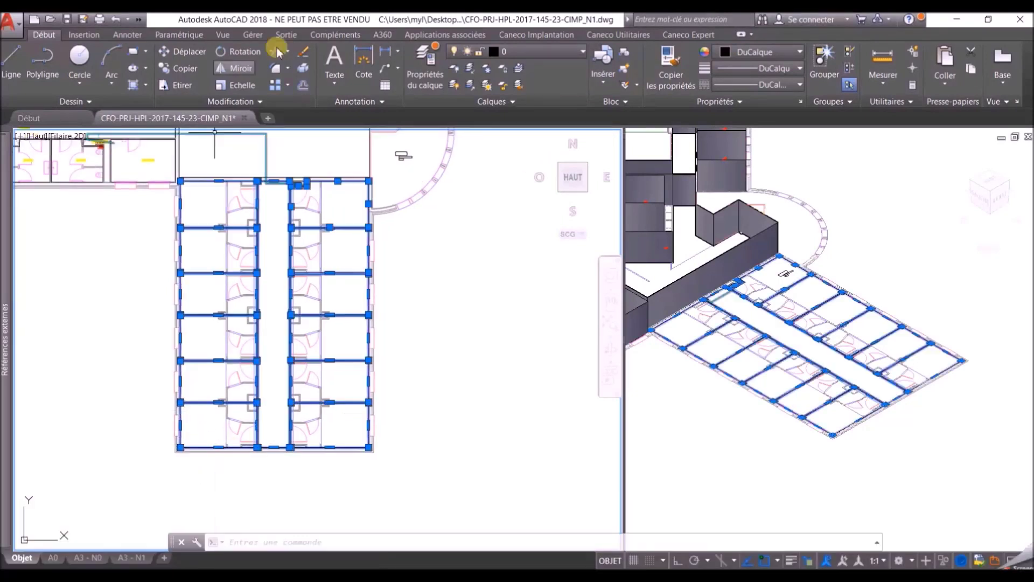
{"action": "left_click", "coordinate": [533, 35]}
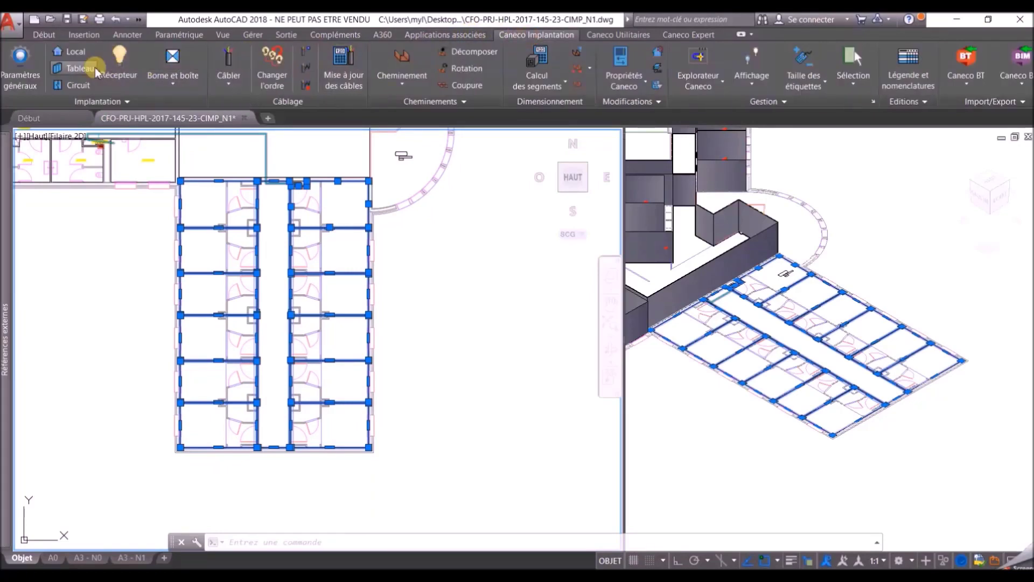
{"action": "left_click", "coordinate": [83, 52]}
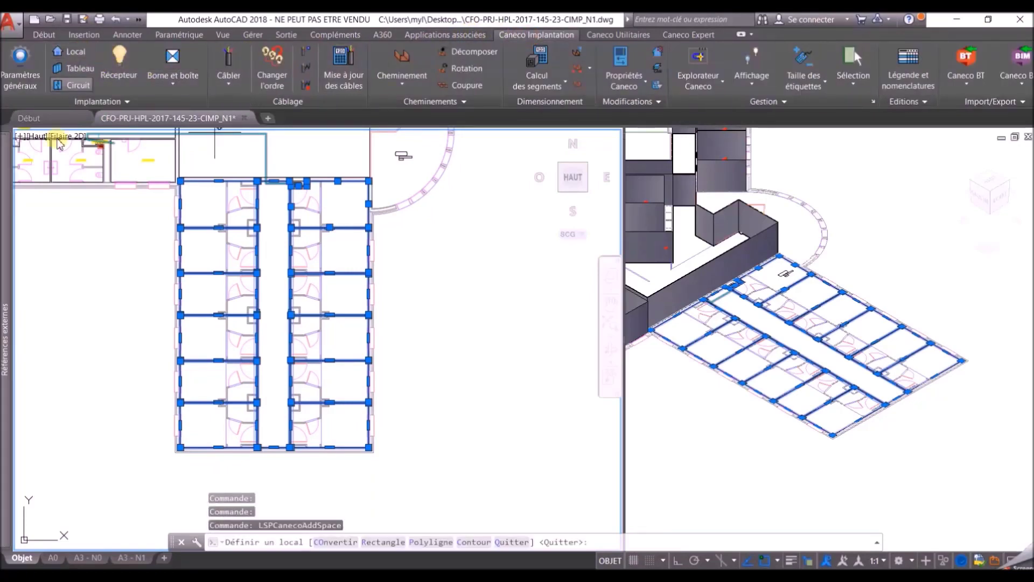
{"action": "left_click", "coordinate": [350, 543]}
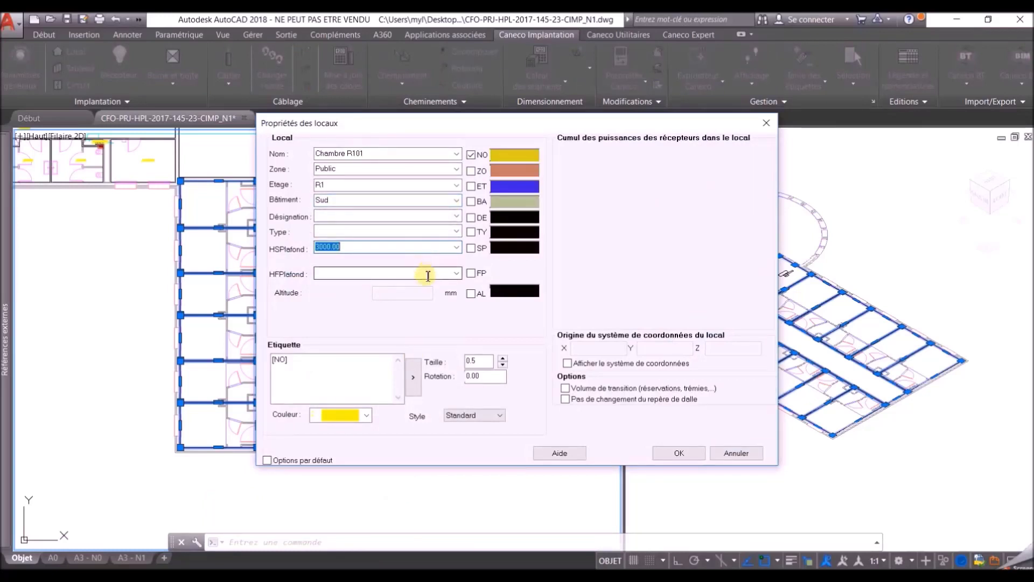
{"action": "left_click", "coordinate": [667, 455]}
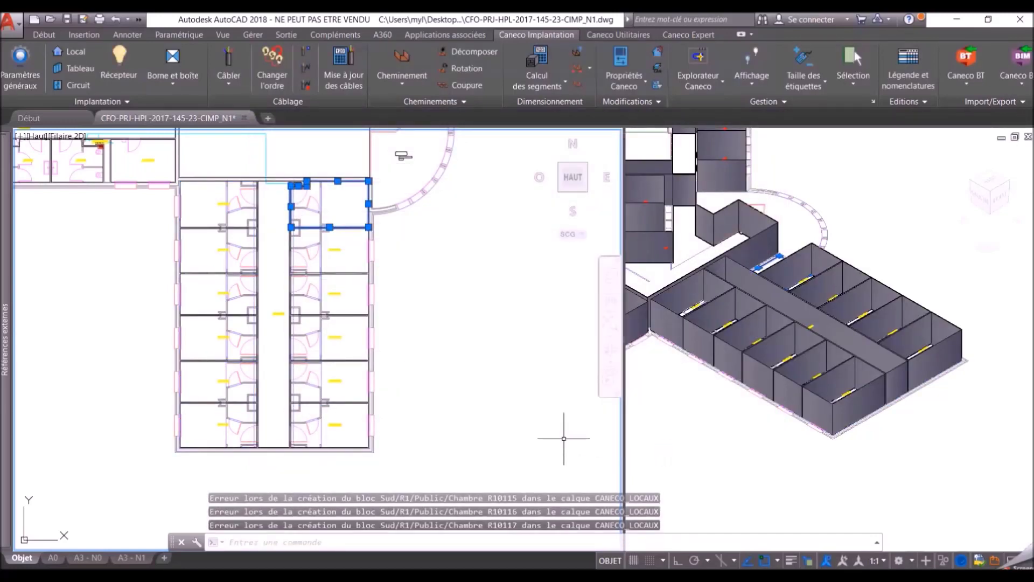
Zoom into the plan and start the Récepteur insertion command.
{"action": "scroll", "coordinate": [301, 294], "scroll_direction": "up", "scroll_amount": 2}
{"action": "scroll", "coordinate": [307, 292], "scroll_direction": "up", "scroll_amount": 1}
{"action": "scroll", "coordinate": [315, 291], "scroll_direction": "up", "scroll_amount": 1}
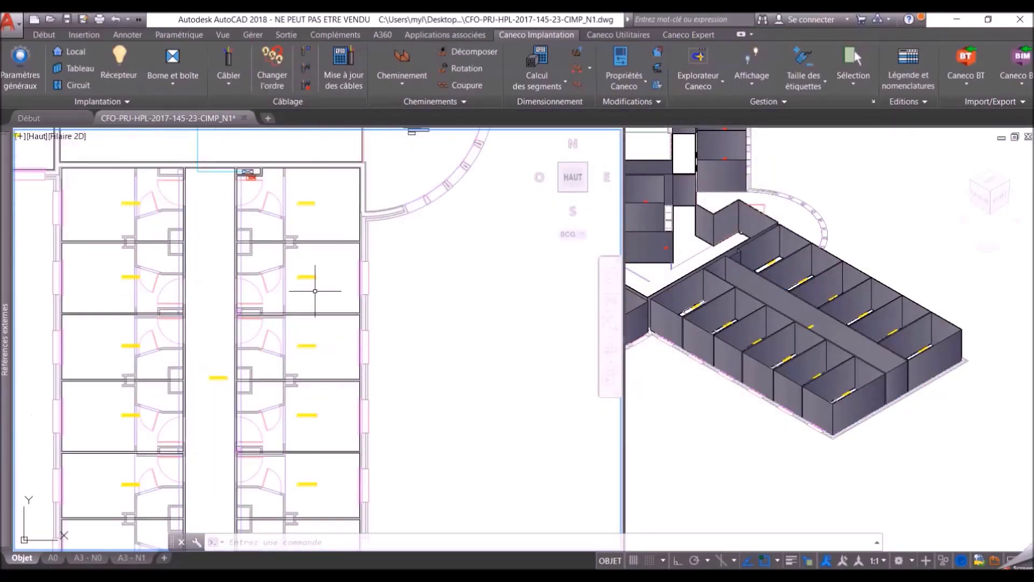
{"action": "left_click", "coordinate": [123, 56]}
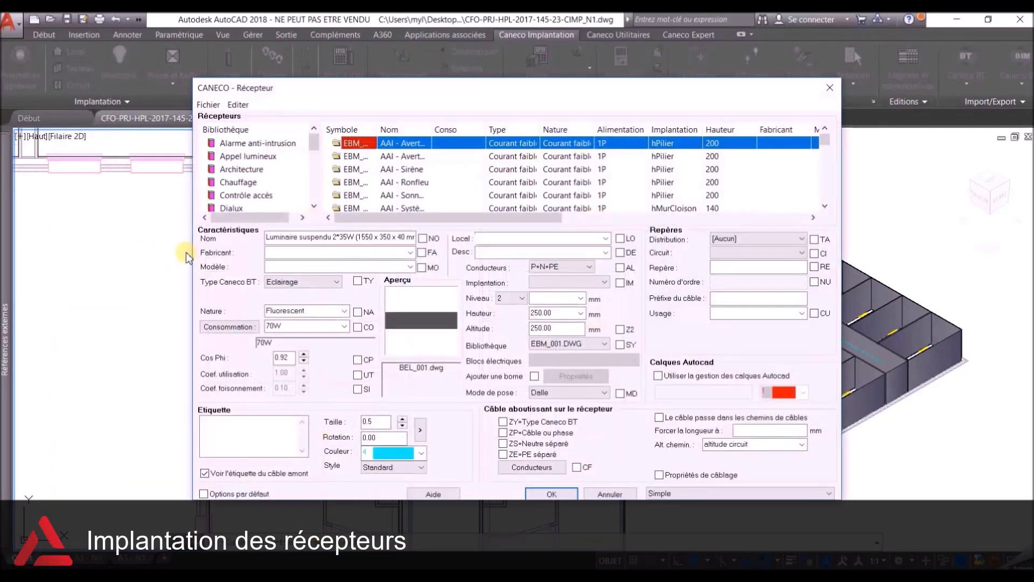
Place an Eclairage Luminaire Mural 2*36W at level 1 in the room.
{"action": "left_click_drag", "start_coordinate": [314, 149], "coordinate": [317, 170]}
{"action": "left_click", "coordinate": [294, 157]}
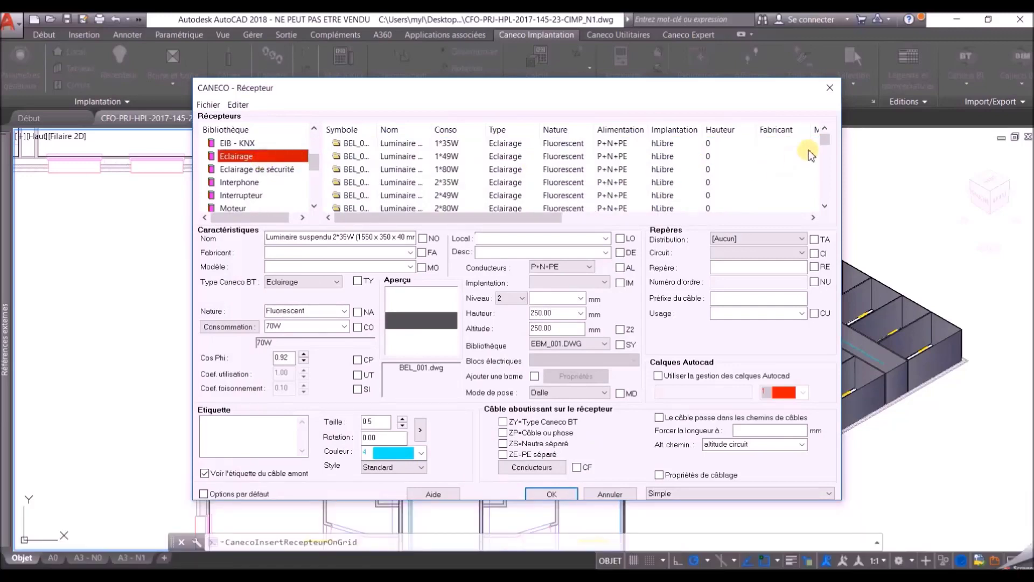
{"action": "left_click_drag", "start_coordinate": [823, 143], "coordinate": [829, 208]}
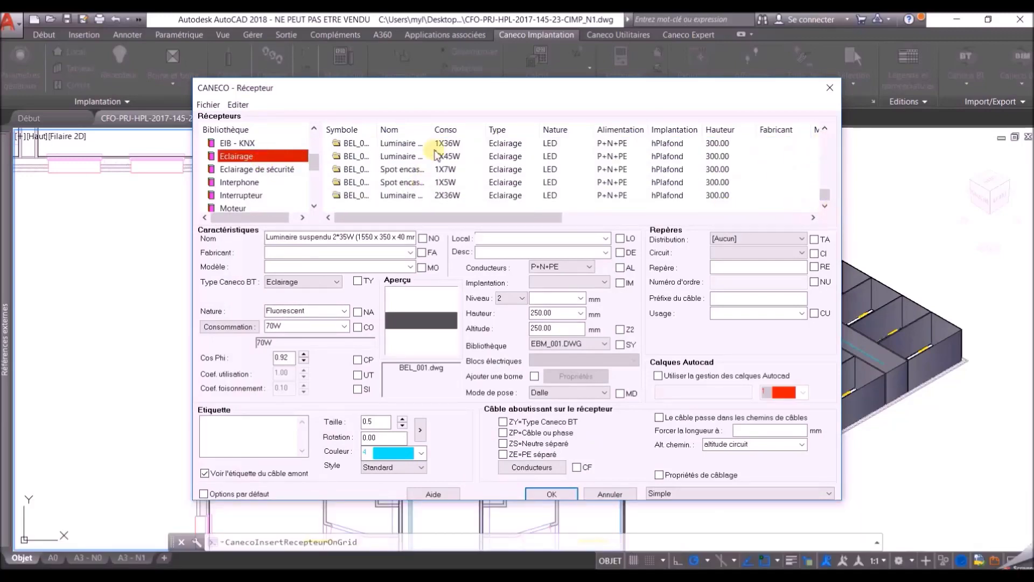
{"action": "left_click", "coordinate": [451, 196]}
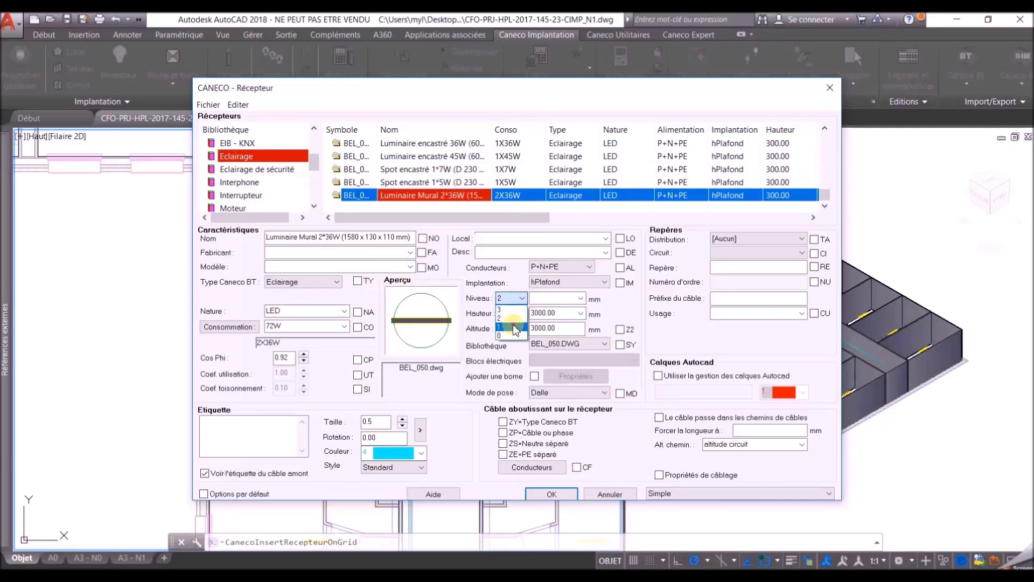
{"action": "left_click", "coordinate": [509, 319]}
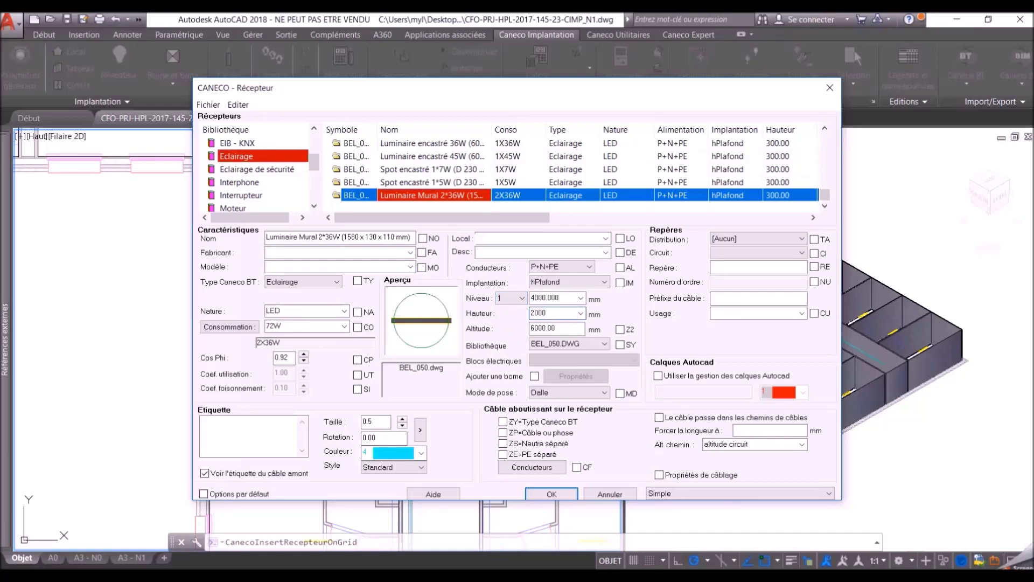
{"action": "left_click", "coordinate": [555, 494]}
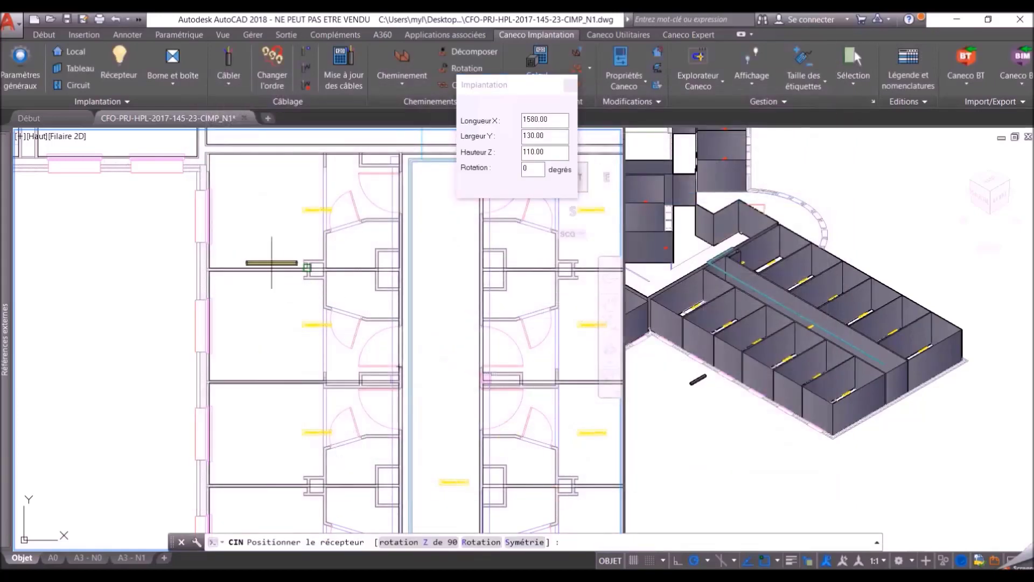
{"action": "scroll", "coordinate": [273, 266], "scroll_direction": "up", "scroll_amount": 2}
{"action": "scroll", "coordinate": [277, 272], "scroll_direction": "up", "scroll_amount": 2}
{"action": "scroll", "coordinate": [291, 296], "scroll_direction": "up", "scroll_amount": 2}
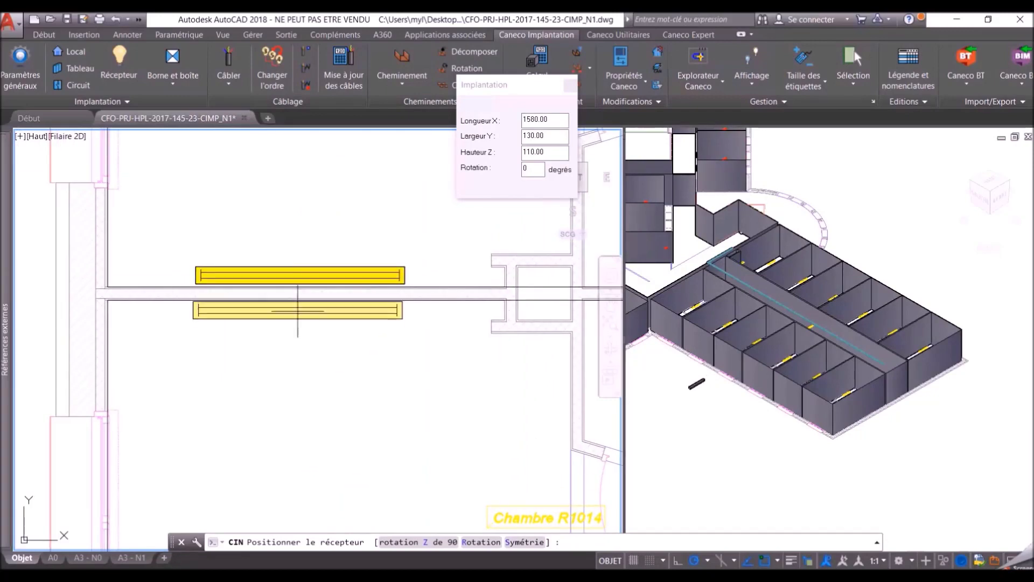
{"action": "scroll", "coordinate": [318, 377], "scroll_direction": "down", "scroll_amount": 2}
{"action": "left_click", "coordinate": [335, 430]}
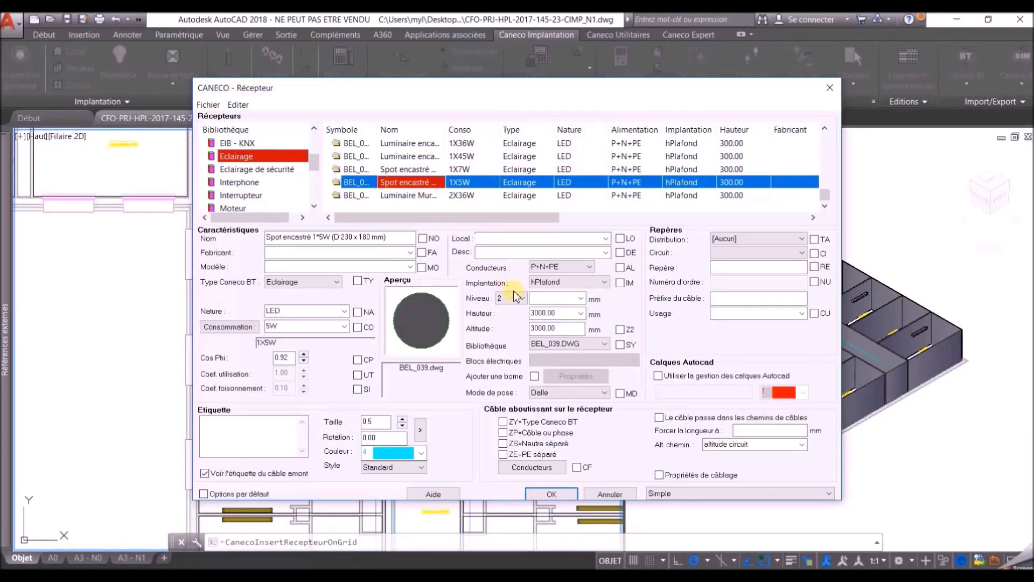
Place recessed Spot encastré 1*5W spotlights at level 1.
{"action": "left_click", "coordinate": [516, 296]}
{"action": "left_click", "coordinate": [509, 308]}
{"action": "double_click", "coordinate": [569, 313]}
{"action": "key", "text": "Return"}
{"action": "scroll", "coordinate": [345, 270], "scroll_direction": "up", "scroll_amount": 2}
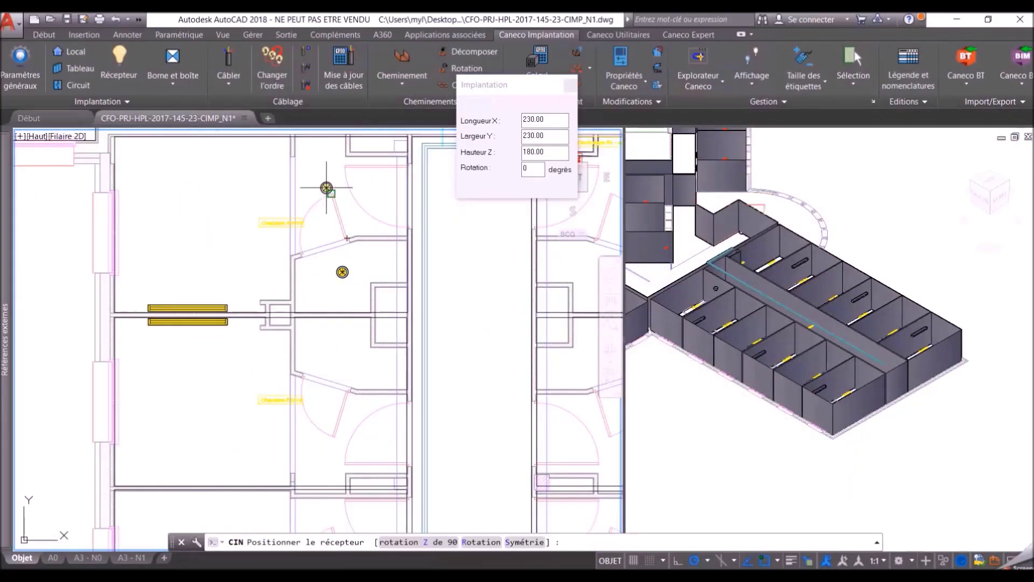
{"action": "scroll", "coordinate": [340, 243], "scroll_direction": "up", "scroll_amount": 2}
{"action": "middle_click_drag", "start_coordinate": [330, 380], "coordinate": [303, 261]}
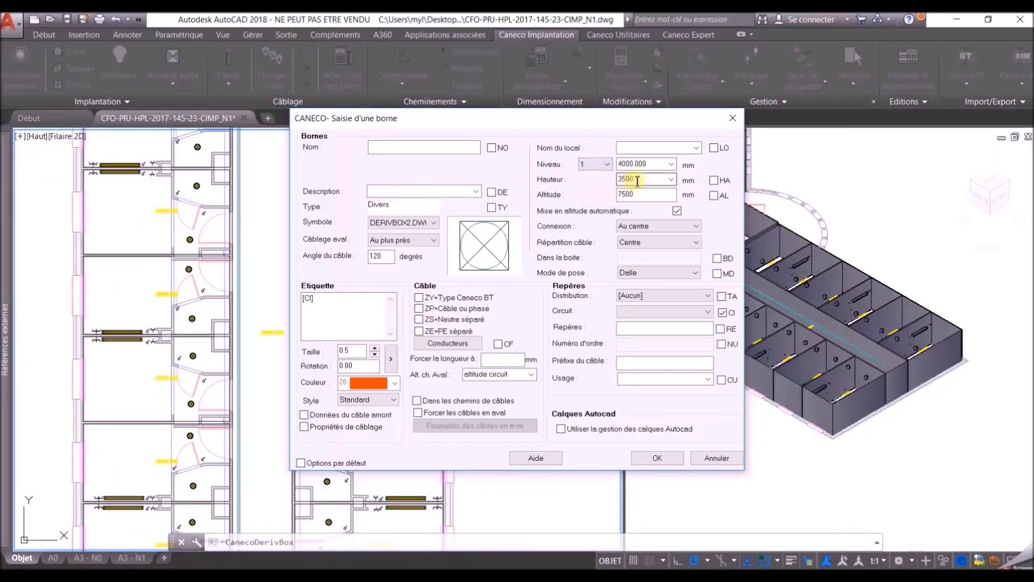
Add the [ZP] tag to the junction box label and place boxes along the corridor wall.
{"action": "left_click", "coordinate": [327, 303]}
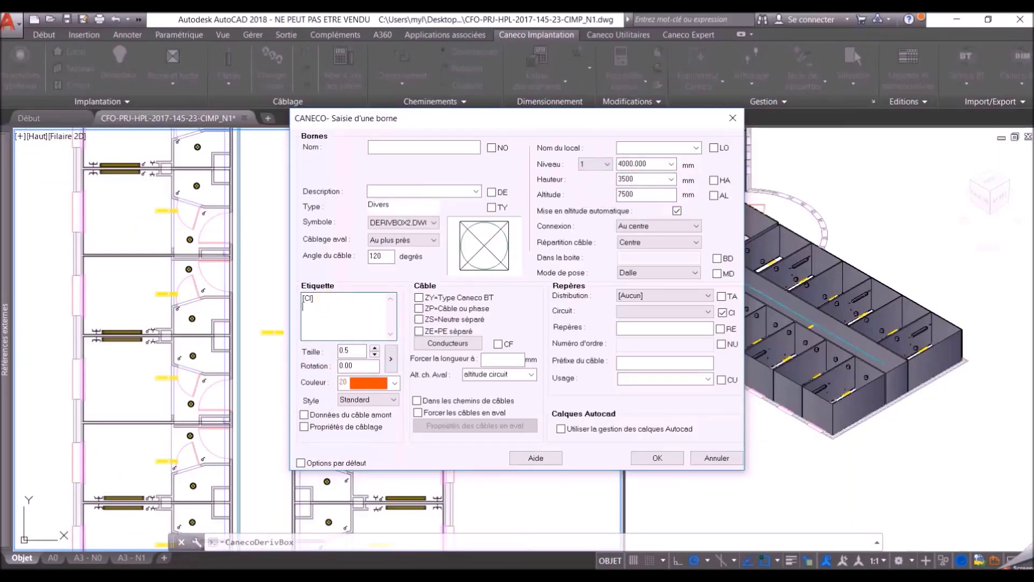
{"action": "left_click", "coordinate": [645, 466]}
{"action": "scroll", "coordinate": [291, 286], "scroll_direction": "up", "scroll_amount": 5}
{"action": "scroll", "coordinate": [334, 240], "scroll_direction": "down", "scroll_amount": 3}
{"action": "middle_click_drag", "start_coordinate": [334, 240], "coordinate": [360, 359]}
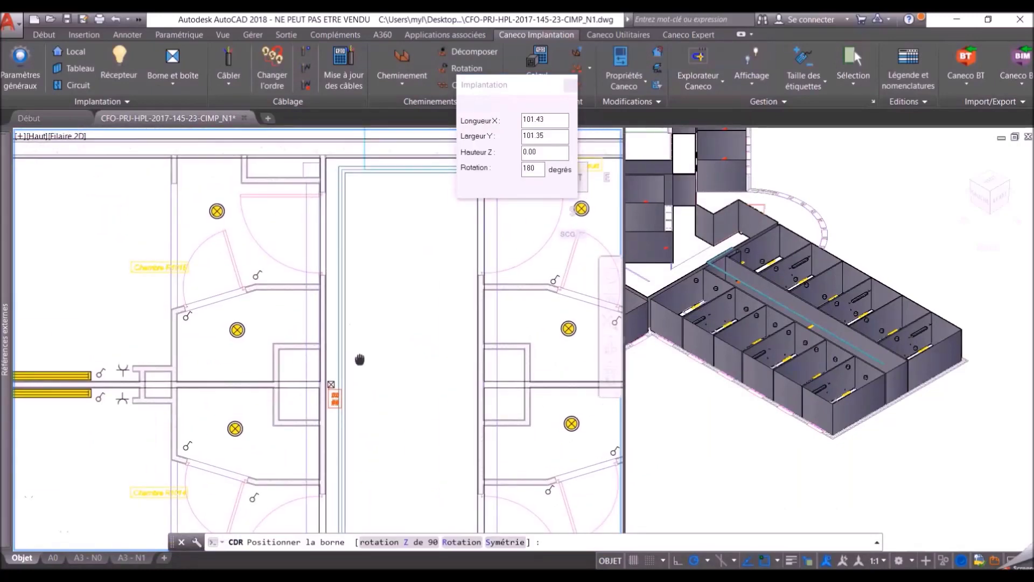
{"action": "scroll", "coordinate": [312, 277], "scroll_direction": "up", "scroll_amount": 3}
{"action": "scroll", "coordinate": [307, 326], "scroll_direction": "up", "scroll_amount": 2}
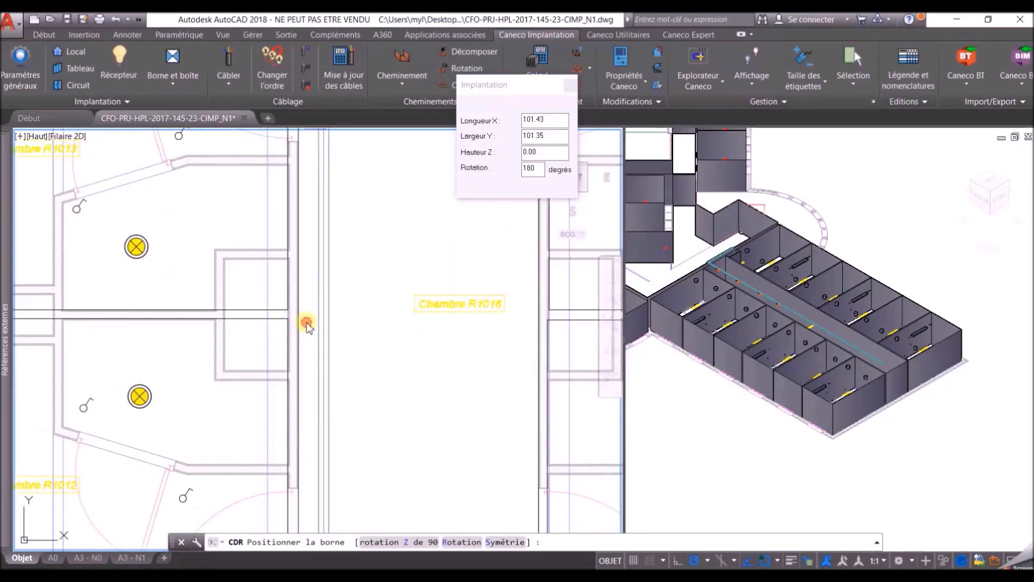
{"action": "scroll", "coordinate": [307, 326], "scroll_direction": "up", "scroll_amount": 2}
{"action": "scroll", "coordinate": [444, 264], "scroll_direction": "down", "scroll_amount": 3}
{"action": "key", "text": "Escape"}
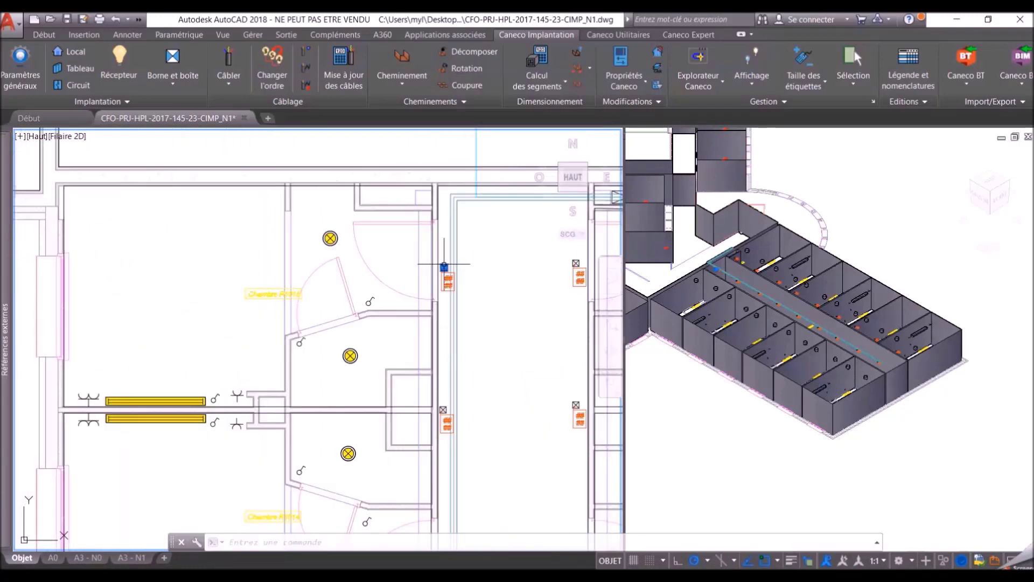
Select the room's two ceiling lights and two switches.
{"action": "left_click", "coordinate": [369, 298]}
{"action": "left_click", "coordinate": [350, 355]}
{"action": "left_click", "coordinate": [299, 338]}
{"action": "left_click", "coordinate": [330, 237]}
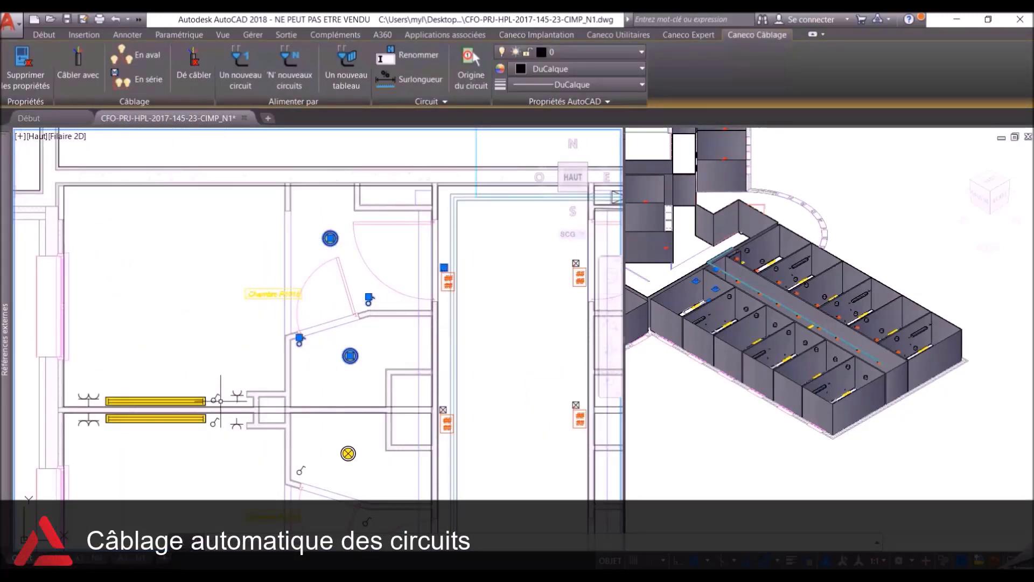
Feed the selected fixtures from TD4 with 12 new Eclairage circuits at level 1.
{"action": "left_click", "coordinate": [178, 401]}
{"action": "right_click", "coordinate": [209, 346]}
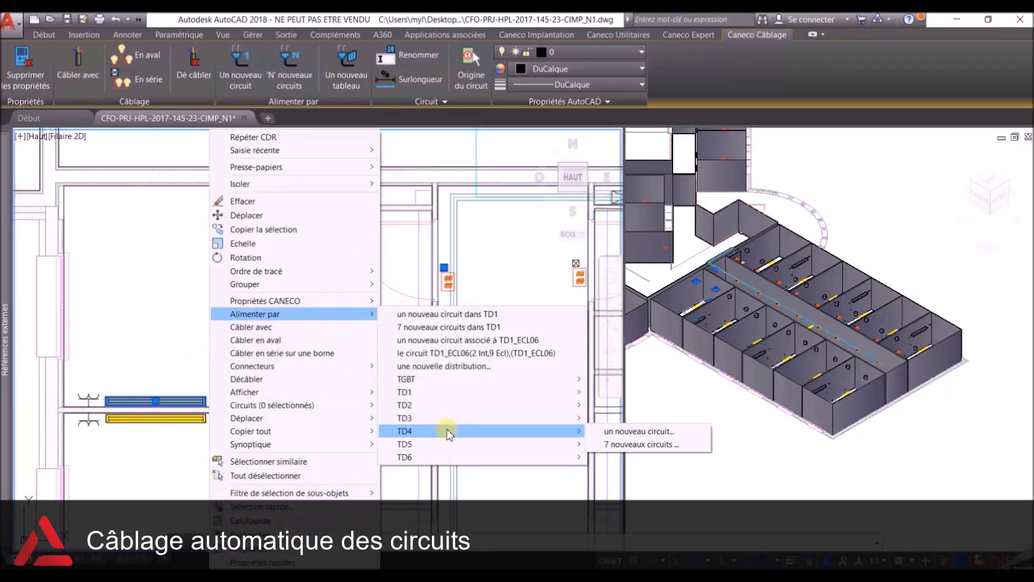
{"action": "left_click", "coordinate": [640, 444]}
{"action": "left_click", "coordinate": [625, 445]}
{"action": "left_click", "coordinate": [625, 446]}
{"action": "left_click", "coordinate": [625, 446]}
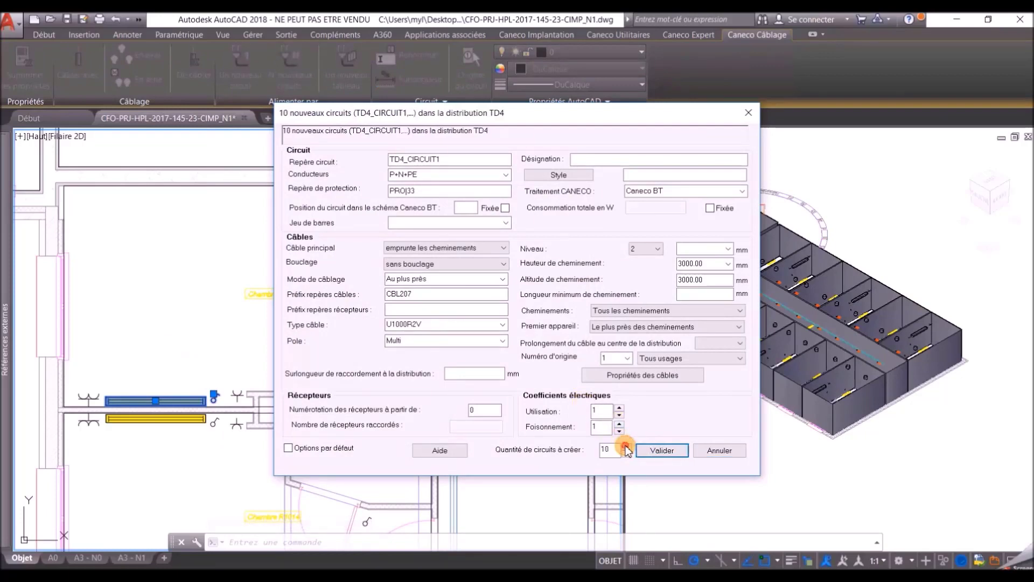
{"action": "left_click", "coordinate": [626, 446]}
{"action": "left_click", "coordinate": [558, 174]}
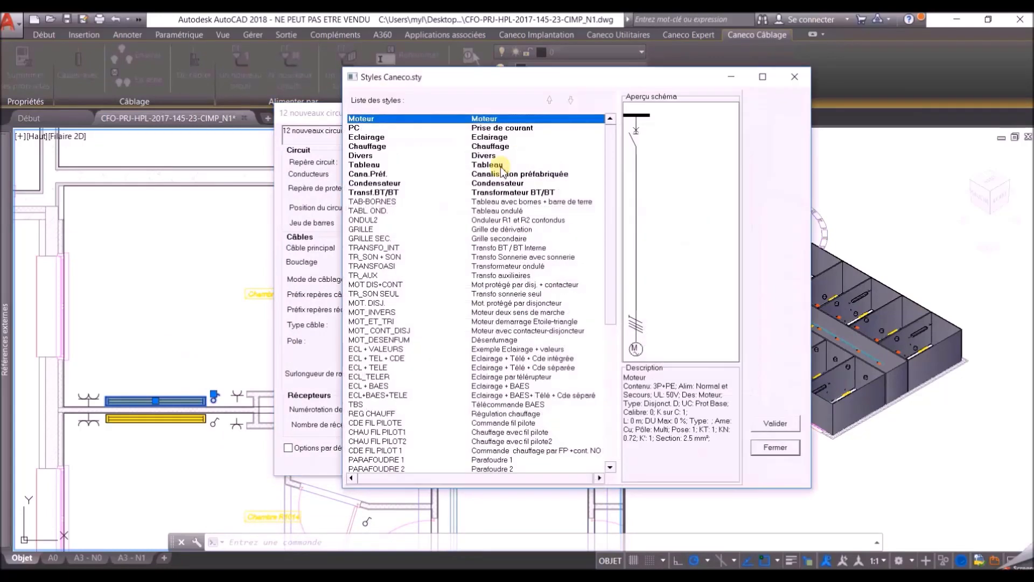
{"action": "double_click", "coordinate": [372, 137]}
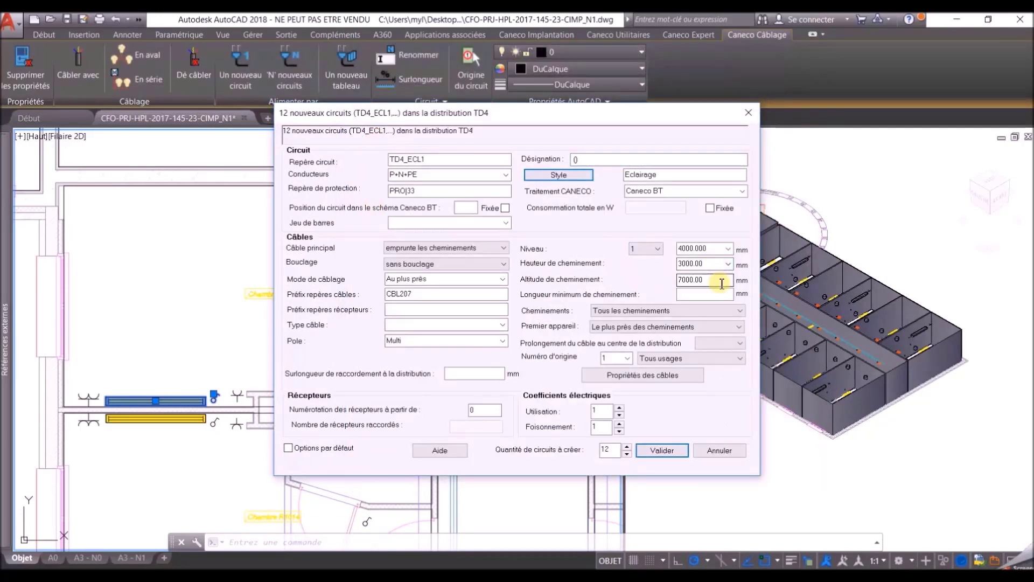
{"action": "left_click", "coordinate": [662, 450]}
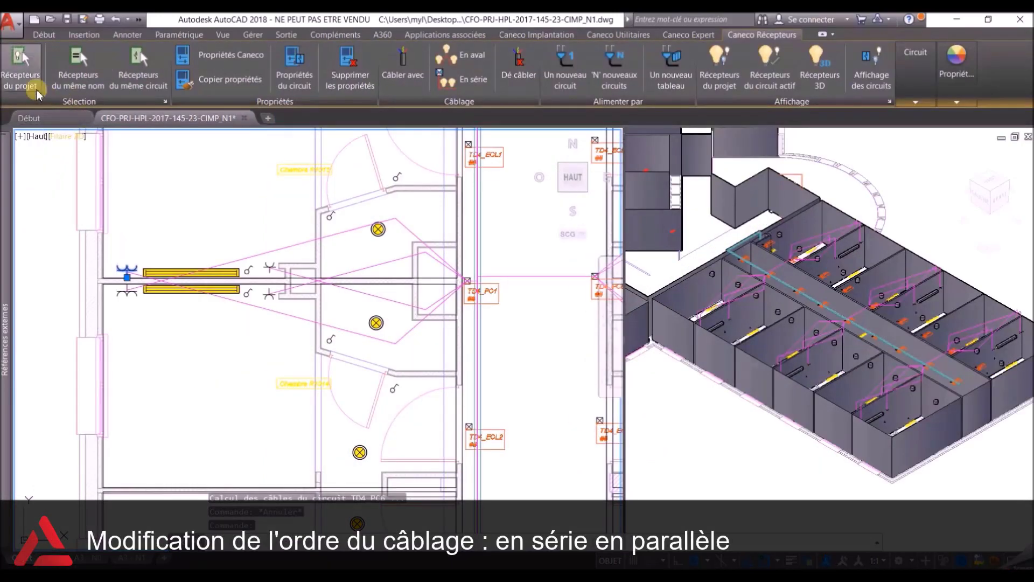
Cable the four receivers across the corridor in series onto one object.
{"action": "left_click", "coordinate": [138, 73]}
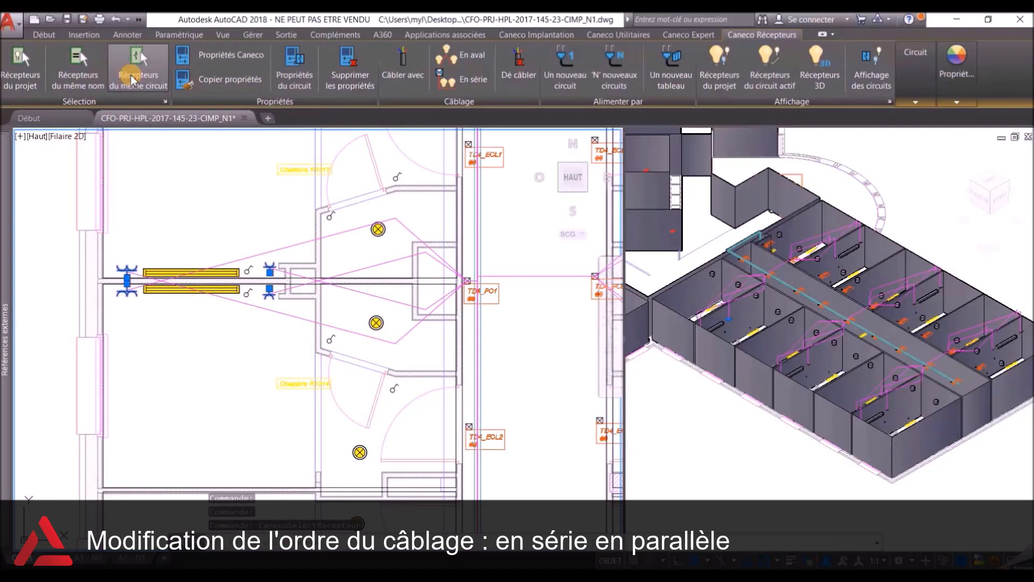
{"action": "left_click", "coordinate": [428, 80]}
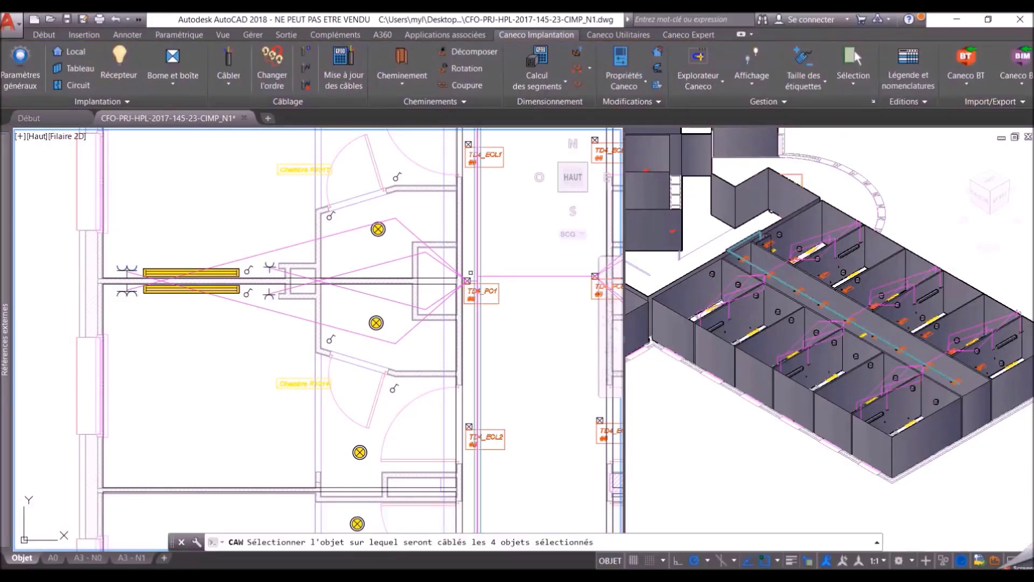
{"action": "left_click", "coordinate": [512, 244]}
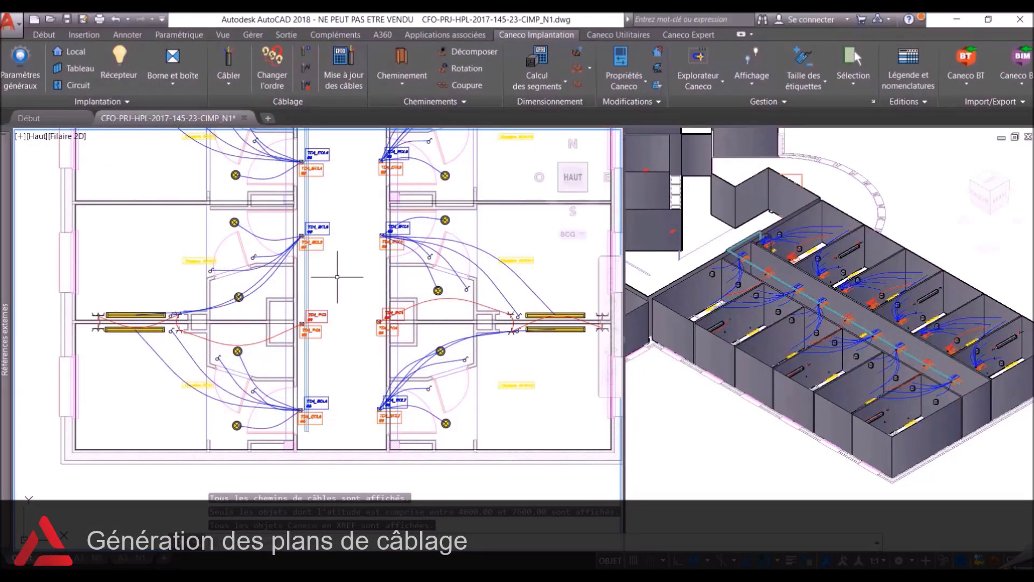
Zoom in on the cable labels and save the drawing.
{"action": "scroll", "coordinate": [226, 407], "scroll_direction": "up", "scroll_amount": 5}
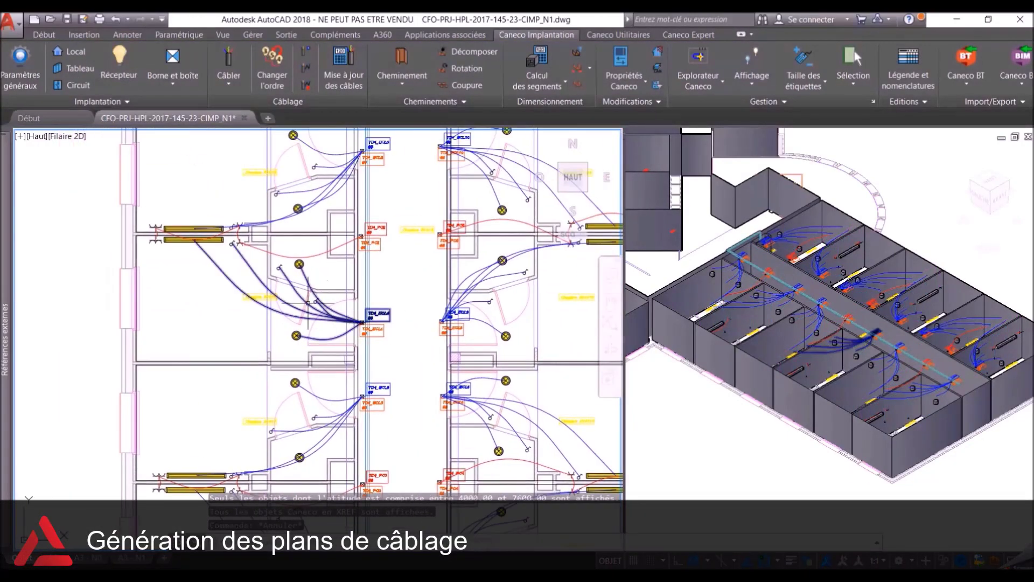
{"action": "middle_click_drag", "start_coordinate": [66, 321], "coordinate": [112, 327]}
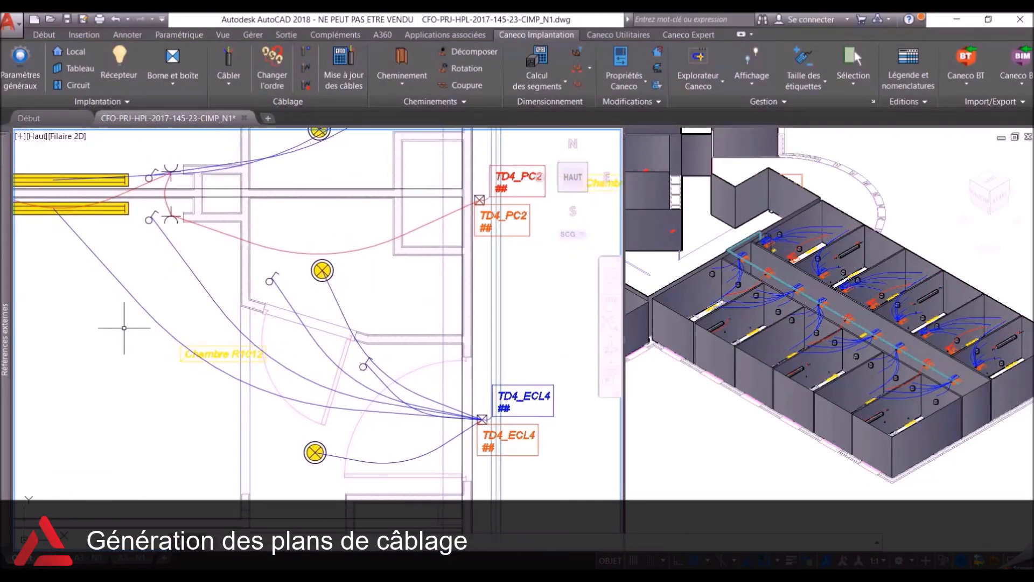
{"action": "scroll", "coordinate": [162, 328], "scroll_direction": "down", "scroll_amount": 3}
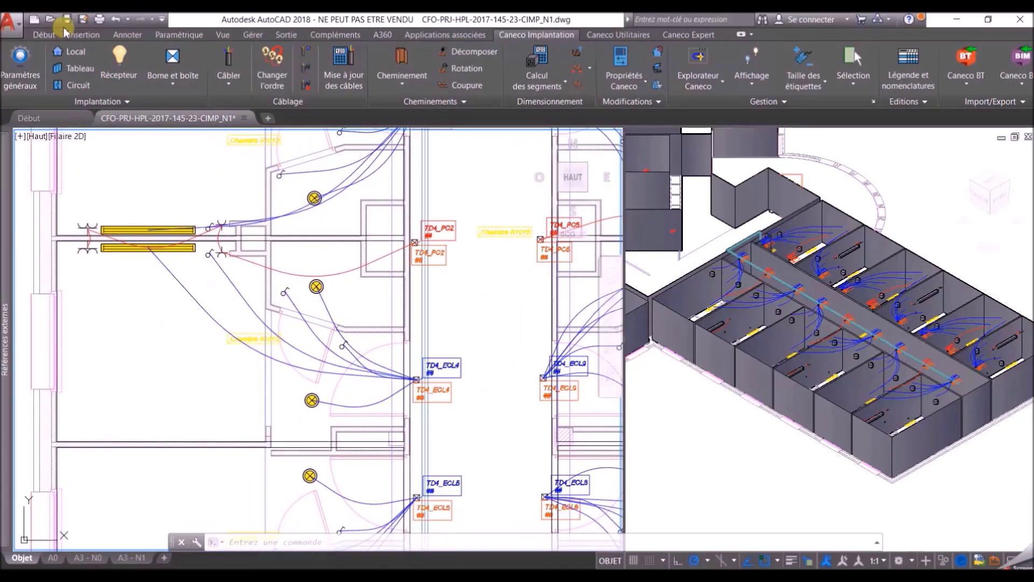
{"action": "left_click", "coordinate": [66, 23]}
Run Calcul global limited to circuits needing recalculation, then close the calculation window.
{"action": "left_click", "coordinate": [125, 558]}
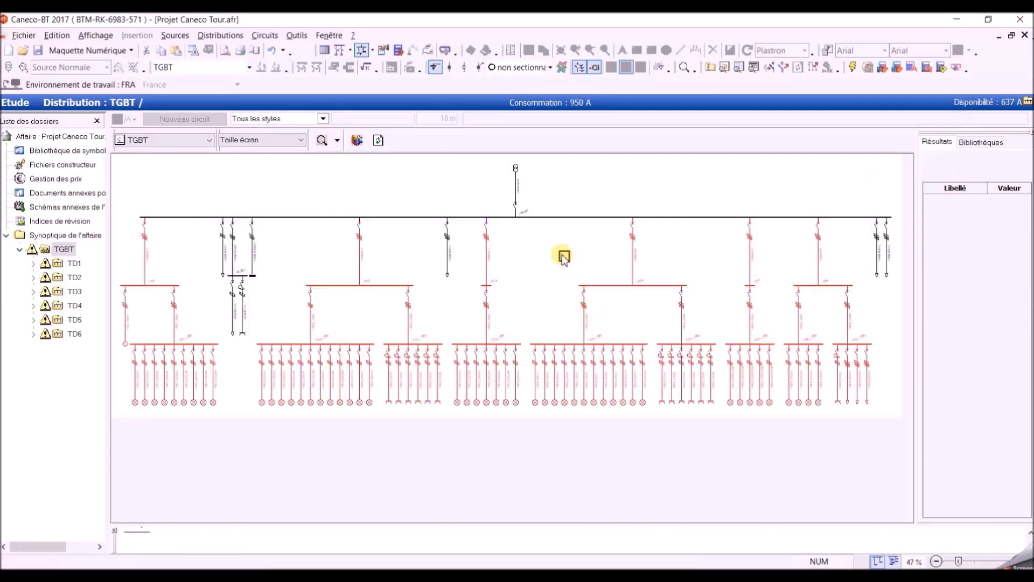
{"action": "left_click", "coordinate": [359, 226]}
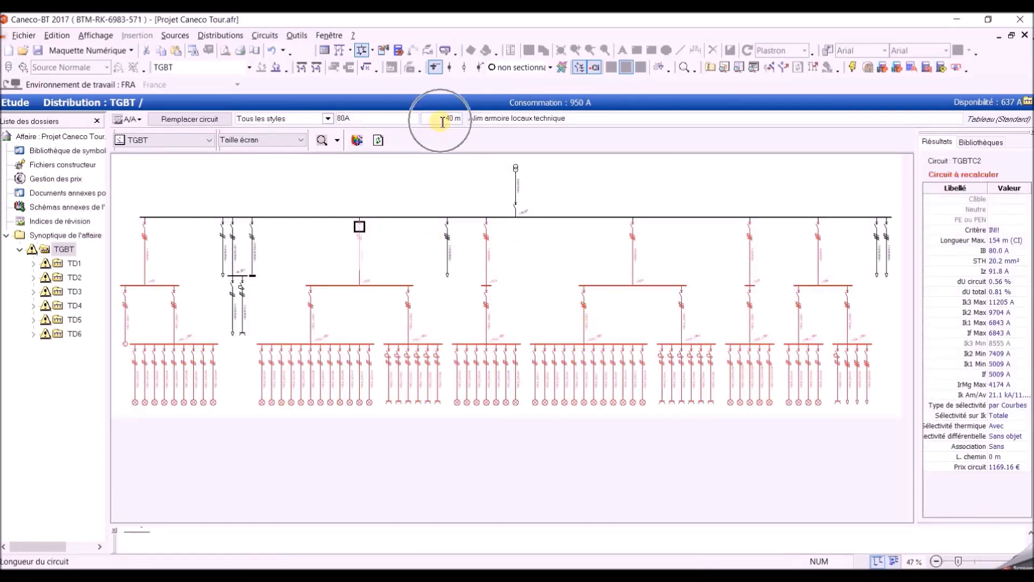
{"action": "left_click", "coordinate": [366, 68]}
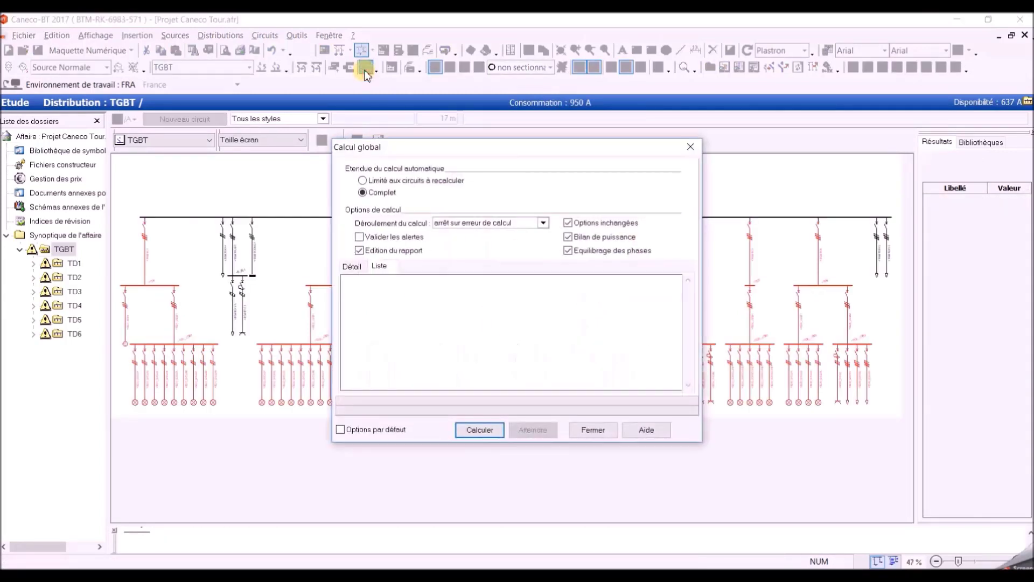
{"action": "left_click", "coordinate": [388, 183]}
{"action": "key", "text": "Return"}
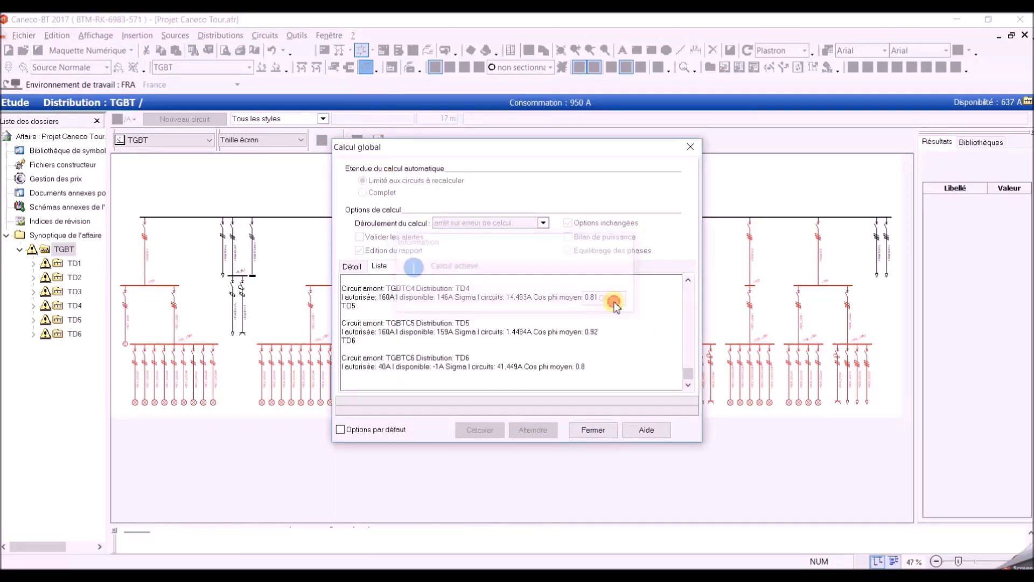
{"action": "left_click", "coordinate": [614, 301]}
{"action": "left_click", "coordinate": [592, 430]}
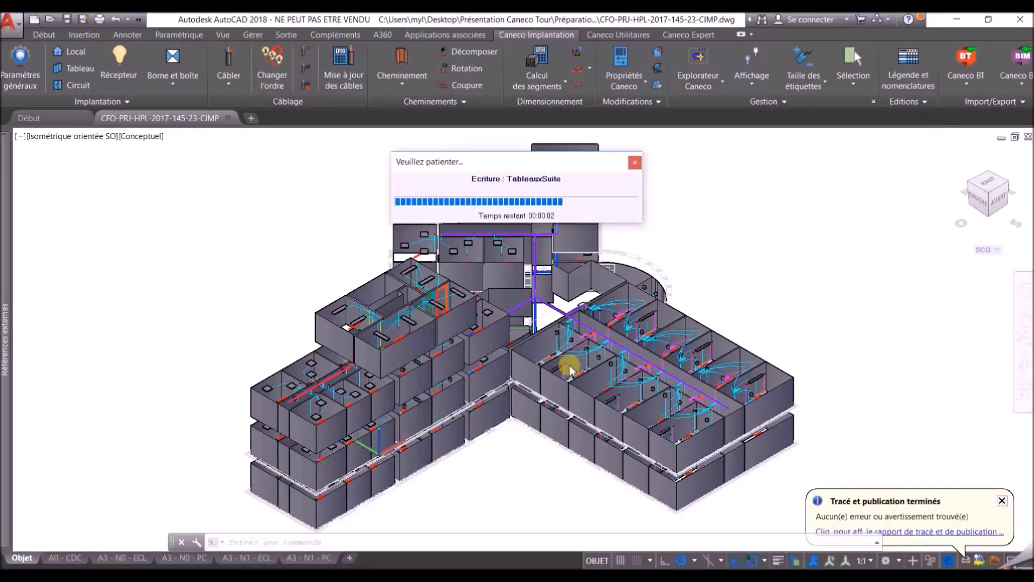
Check the imported cable sizes on the A3 - N1 - PC sheet, zooming on the TD4_PC02 cable label.
{"action": "left_click", "coordinate": [310, 558]}
{"action": "scroll", "coordinate": [328, 338], "scroll_direction": "up", "scroll_amount": 5}
{"action": "scroll", "coordinate": [328, 339], "scroll_direction": "up", "scroll_amount": 5}
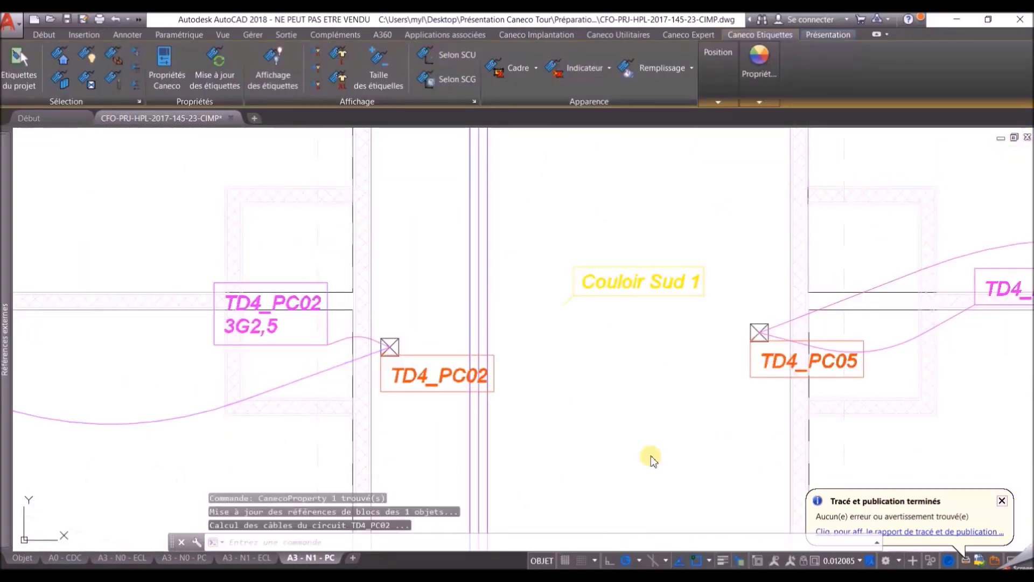
{"action": "scroll", "coordinate": [653, 450], "scroll_direction": "down", "scroll_amount": 3}
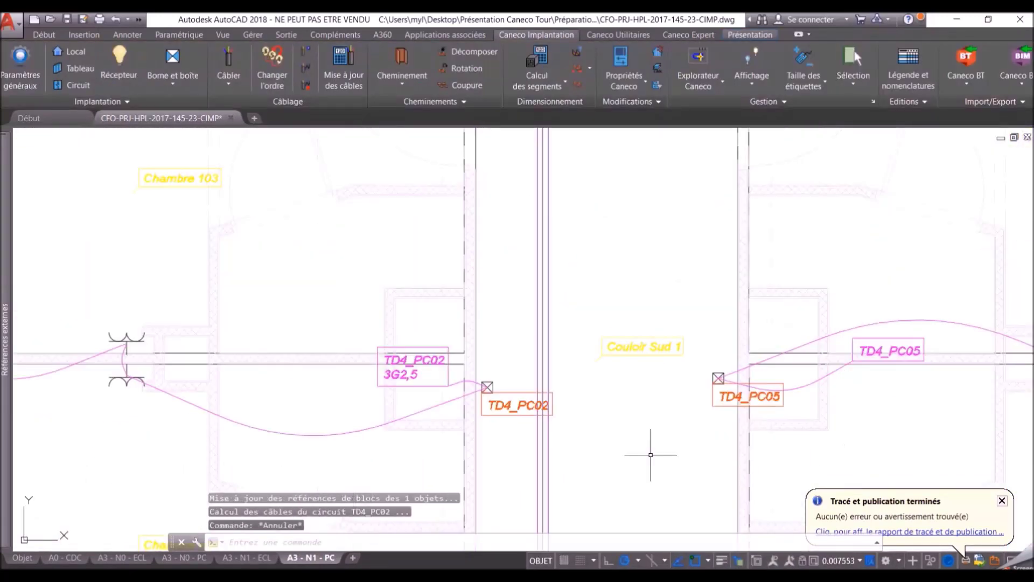
{"action": "scroll", "coordinate": [654, 450], "scroll_direction": "down", "scroll_amount": 3}
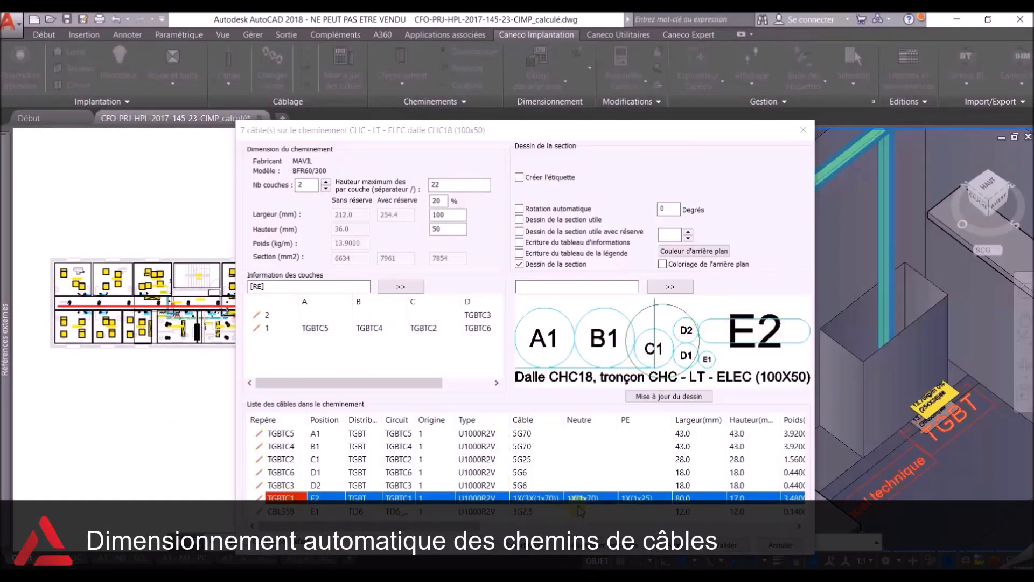
Regenerate the selected tray polyline's section labels and create the Carnet de coupes cable-tray section book.
{"action": "left_click", "coordinate": [727, 545]}
{"action": "left_click", "coordinate": [734, 255]}
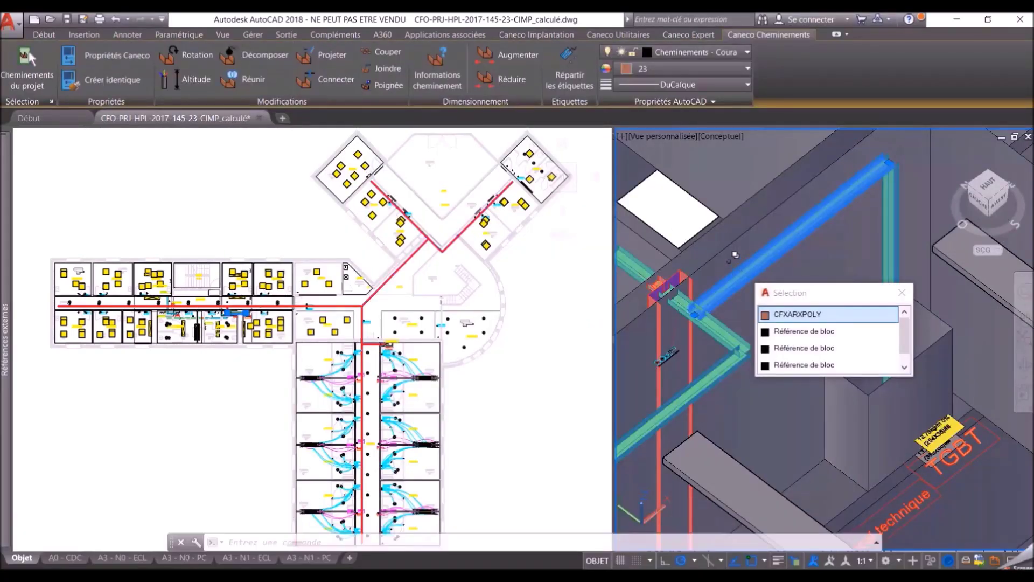
{"action": "left_click", "coordinate": [493, 54]}
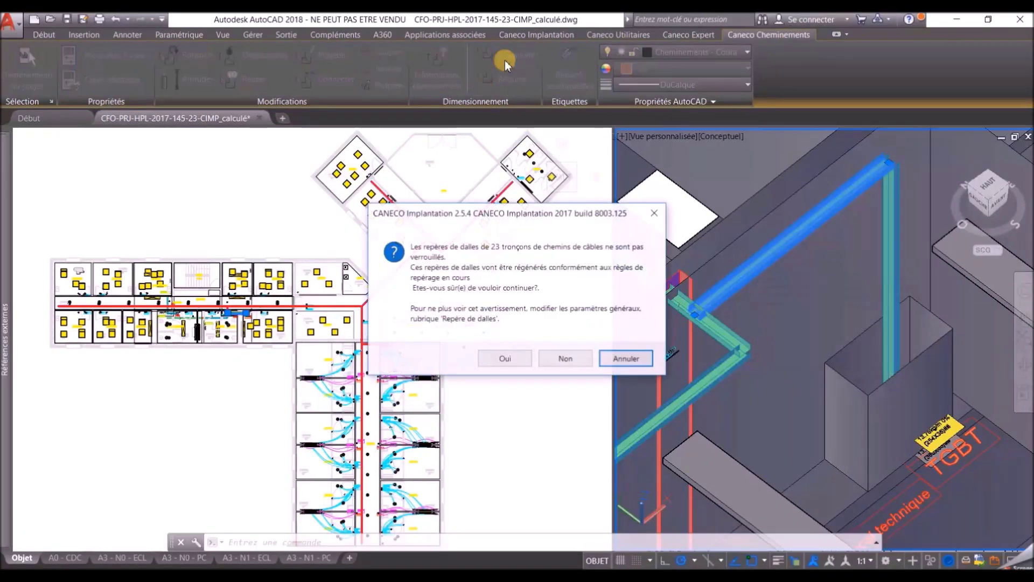
{"action": "left_click", "coordinate": [497, 363]}
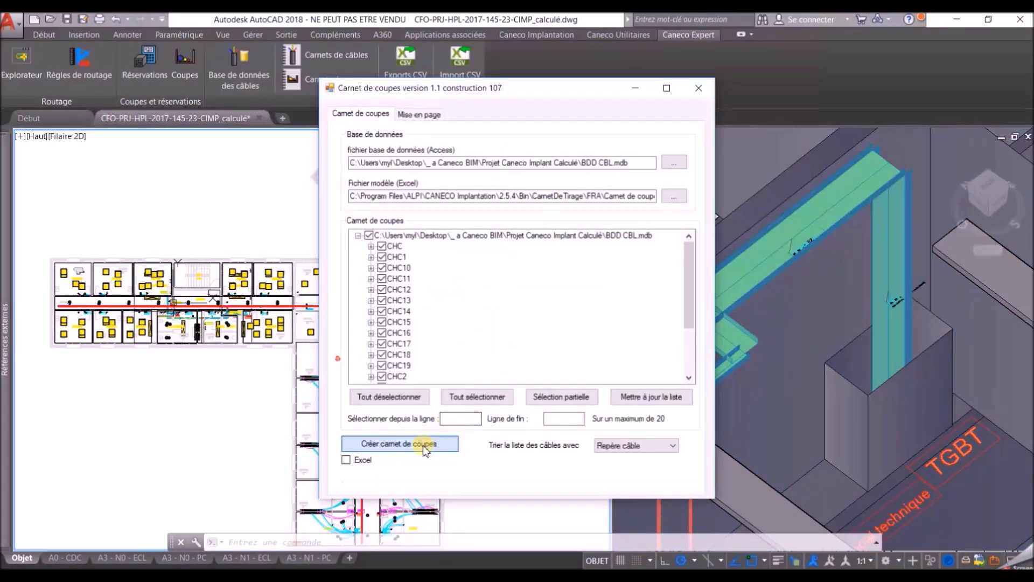
{"action": "left_click", "coordinate": [425, 446]}
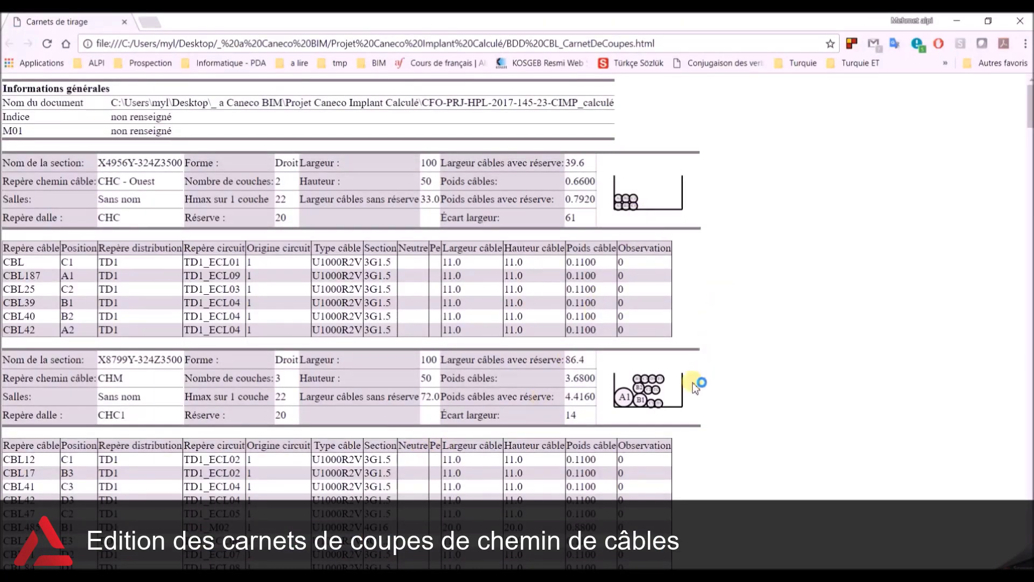
{"action": "scroll", "coordinate": [711, 392], "scroll_direction": "down", "scroll_amount": 2}
{"action": "scroll", "coordinate": [731, 395], "scroll_direction": "down", "scroll_amount": 3}
{"action": "scroll", "coordinate": [741, 367], "scroll_direction": "down", "scroll_amount": 1}
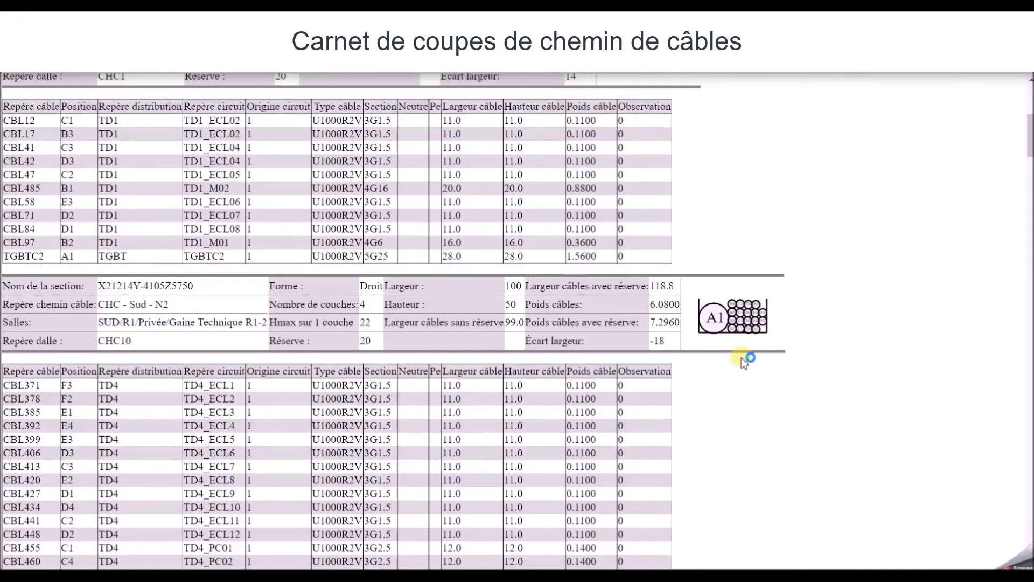
{"action": "scroll", "coordinate": [745, 348], "scroll_direction": "down", "scroll_amount": 2}
{"action": "scroll", "coordinate": [746, 347], "scroll_direction": "down", "scroll_amount": 4}
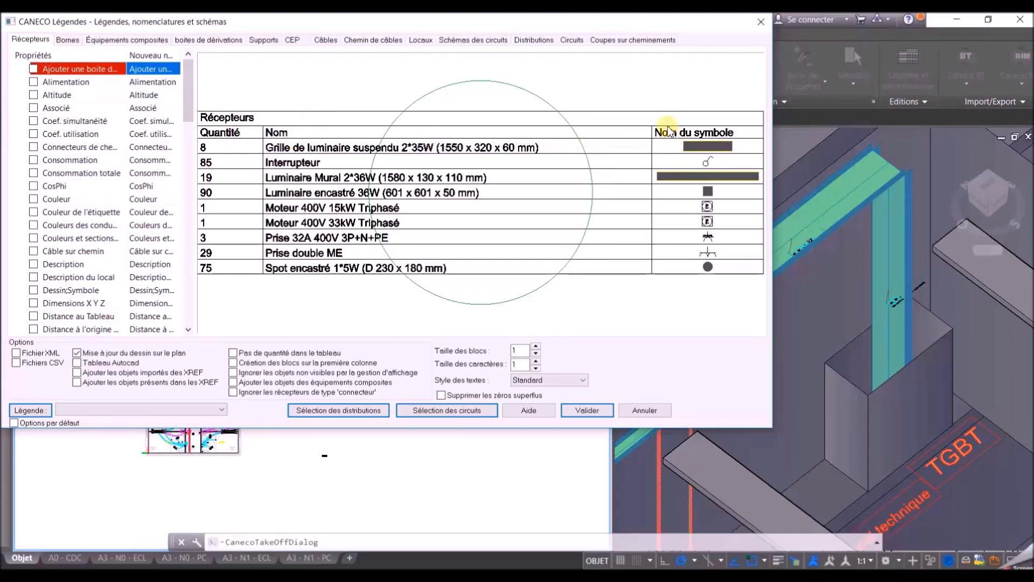
Insert the Récepteurs equipment schedule table and the TGBTC2 circuit schematic legend into the drawing.
{"action": "left_click", "coordinate": [586, 411]}
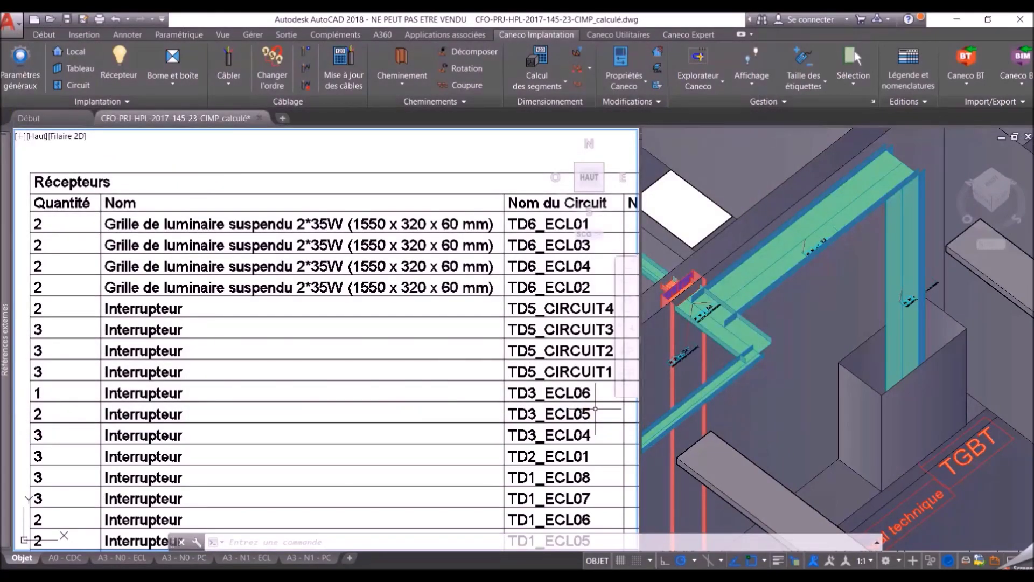
{"action": "scroll", "coordinate": [595, 409], "scroll_direction": "down", "scroll_amount": 2}
{"action": "middle_click_drag", "start_coordinate": [595, 409], "coordinate": [481, 287]}
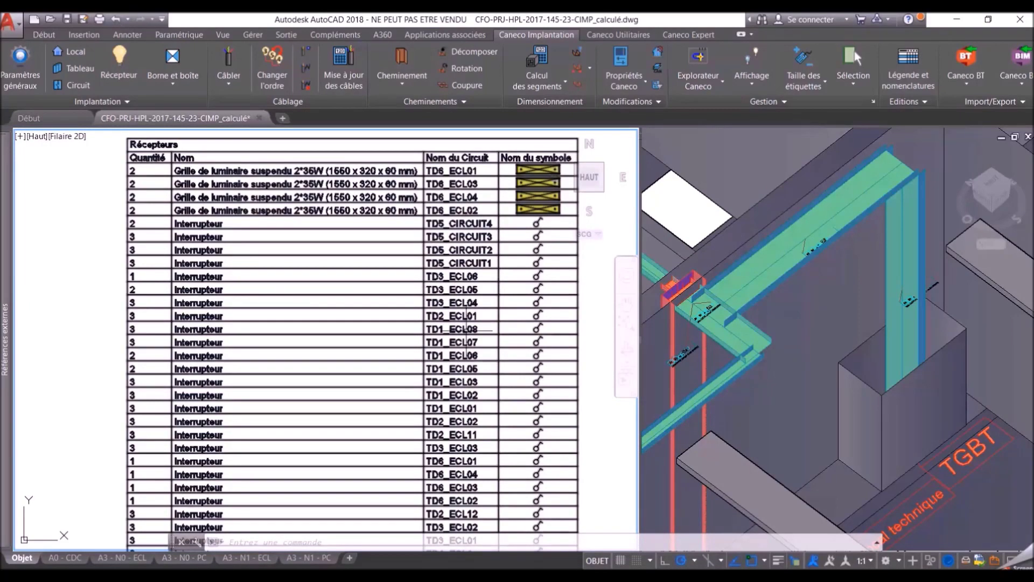
{"action": "scroll", "coordinate": [466, 329], "scroll_direction": "down", "scroll_amount": 3}
{"action": "scroll", "coordinate": [378, 285], "scroll_direction": "up", "scroll_amount": 3}
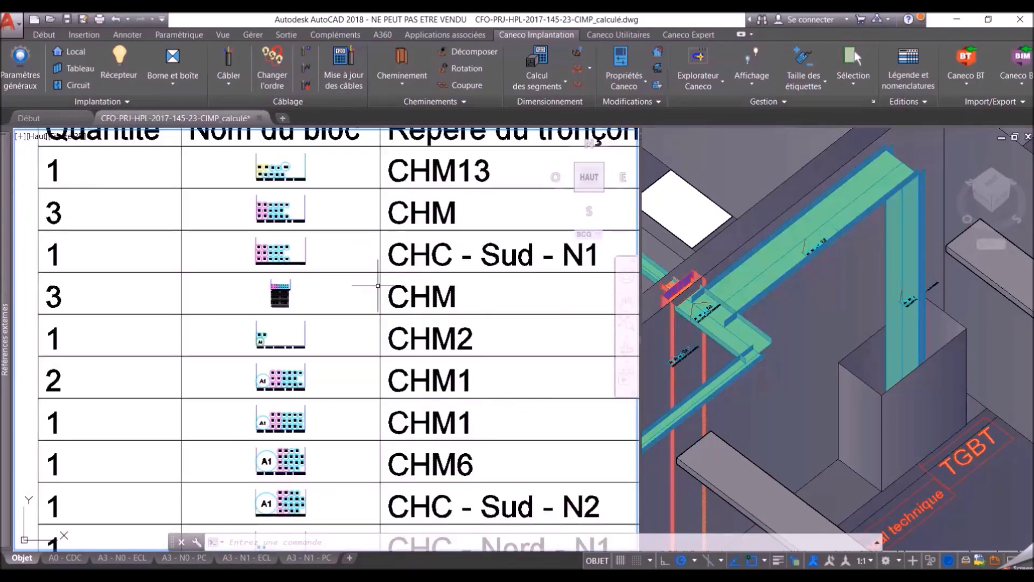
{"action": "middle_click_drag", "start_coordinate": [378, 286], "coordinate": [378, 318]}
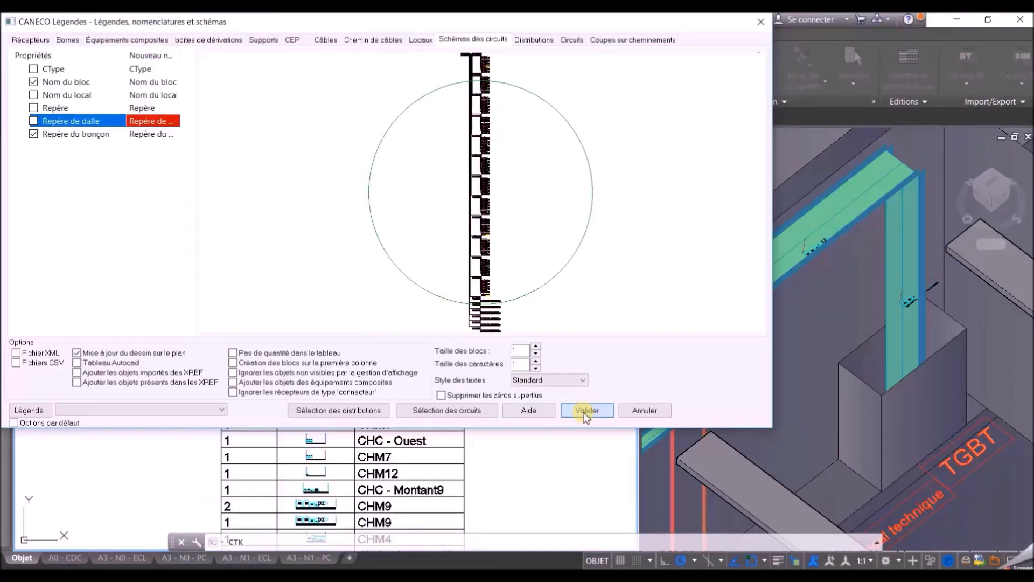
{"action": "left_click", "coordinate": [586, 410]}
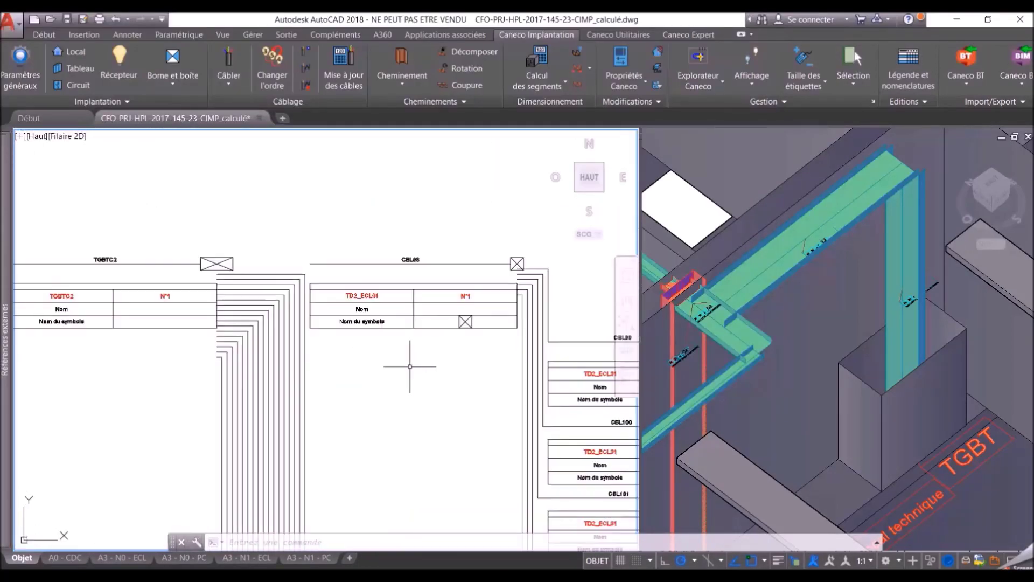
{"action": "mouse_move", "coordinate": [309, 282]}
{"action": "middle_mouse_down"}
{"action": "mouse_move", "coordinate": [309, 243]}
{"action": "mouse_move", "coordinate": [301, 340]}
{"action": "middle_mouse_up"}
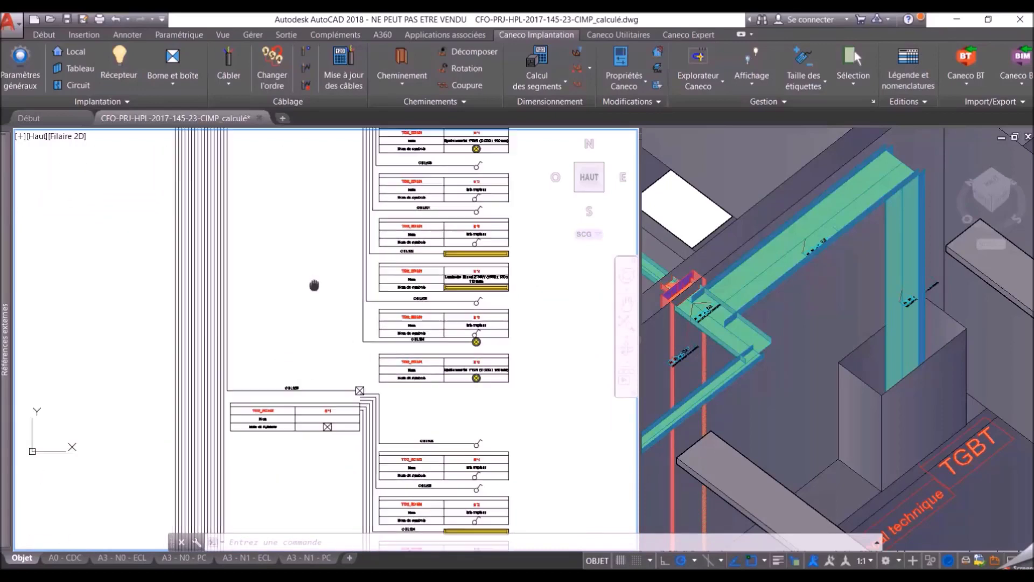
Review the A3 - N1 - PC, A3 - N1 - ECL and A3 - N0 - PC sheets, then return to the model plan.
{"action": "left_click", "coordinate": [318, 557]}
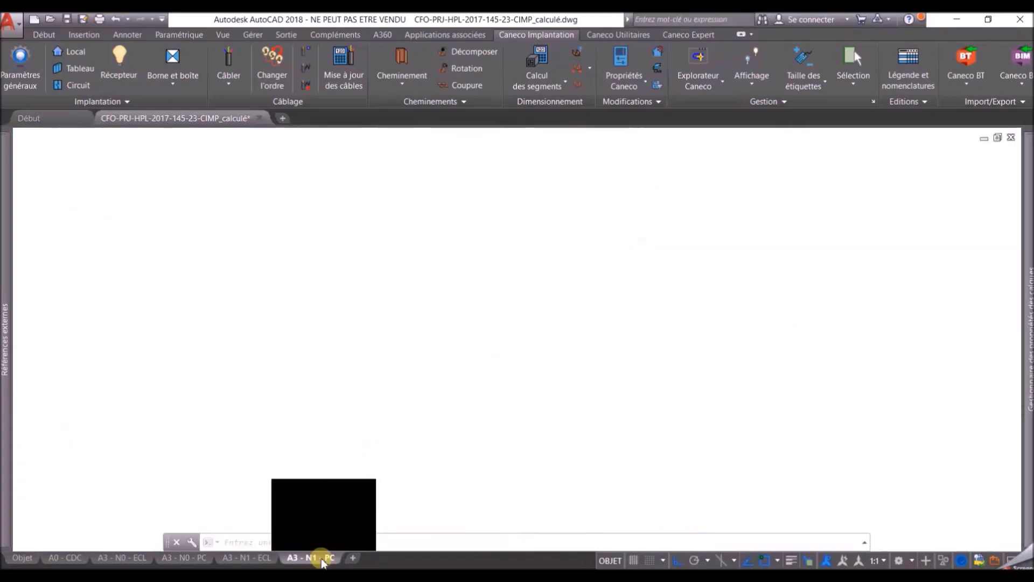
{"action": "left_click", "coordinate": [253, 557]}
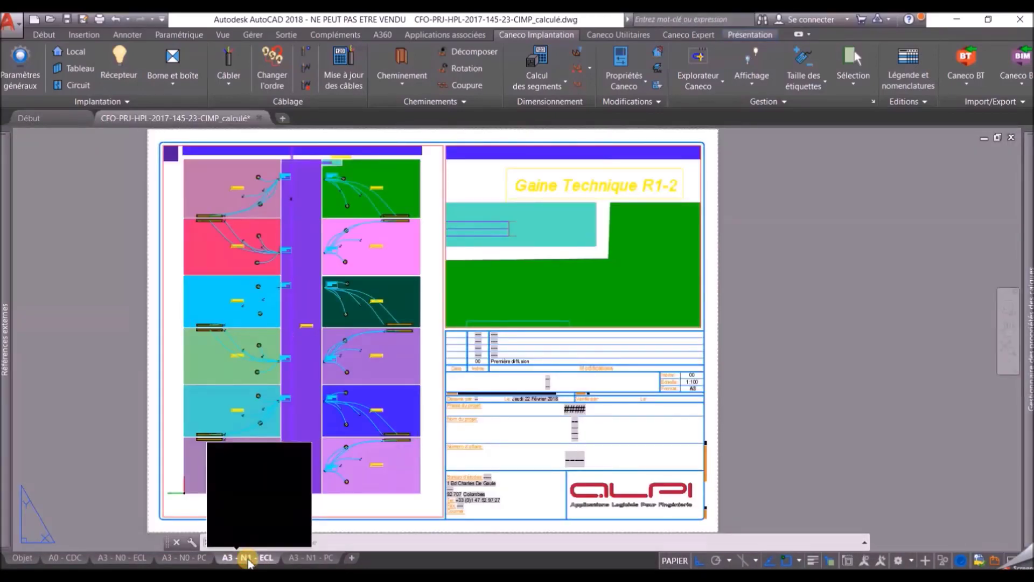
{"action": "left_click", "coordinate": [199, 558]}
{"action": "left_click", "coordinate": [22, 557]}
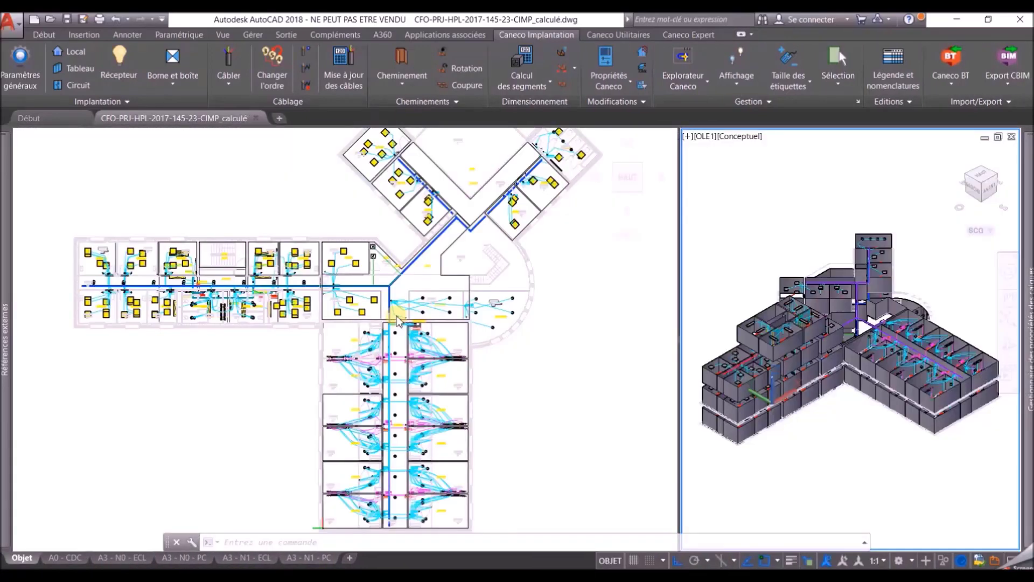